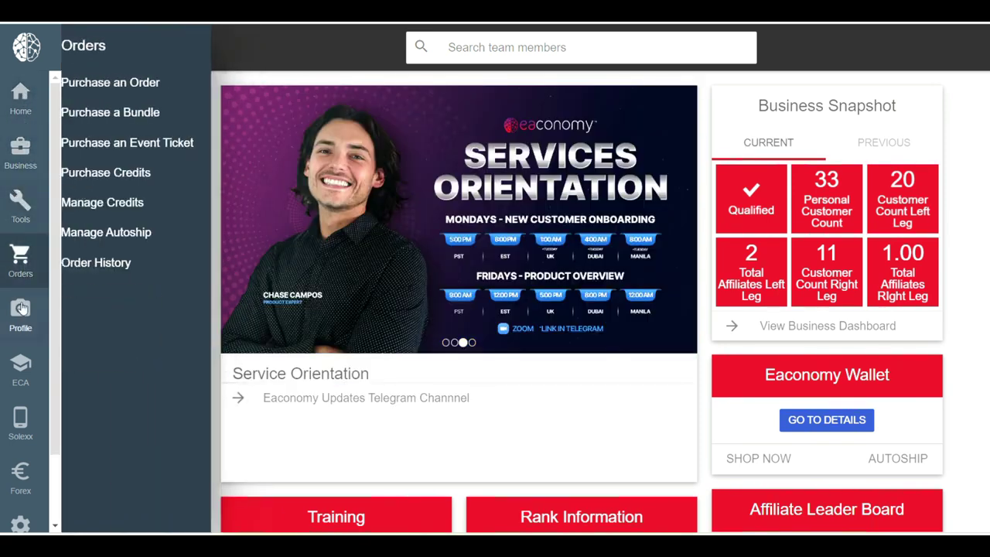
Bring up the Forex flyout in the left sidebar so Manara is listed.
mouse_move(20, 474)
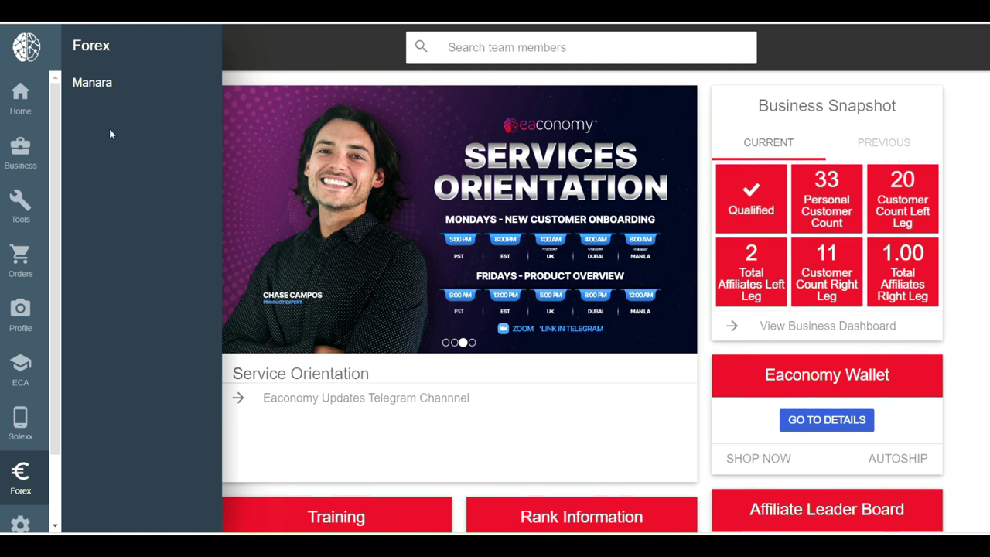
Open the Manara page, look at the Reset Manara Pin tab, then show the Forex & Manara training tab.
click(102, 91)
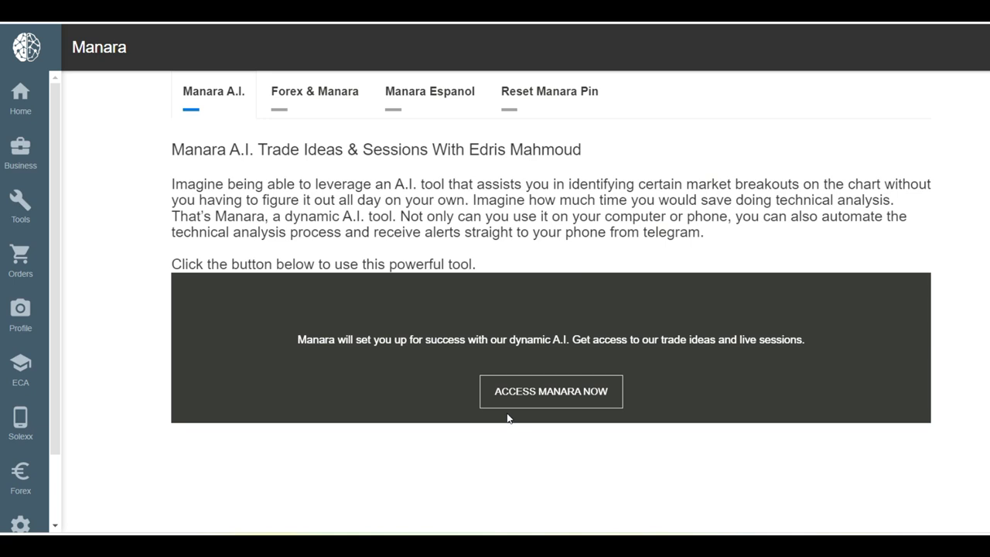
click(569, 104)
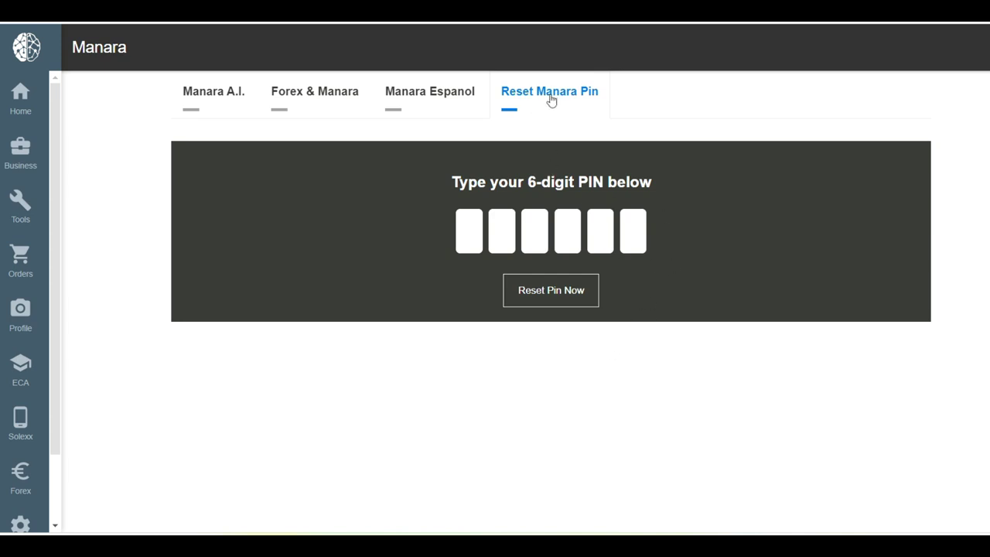
click(318, 106)
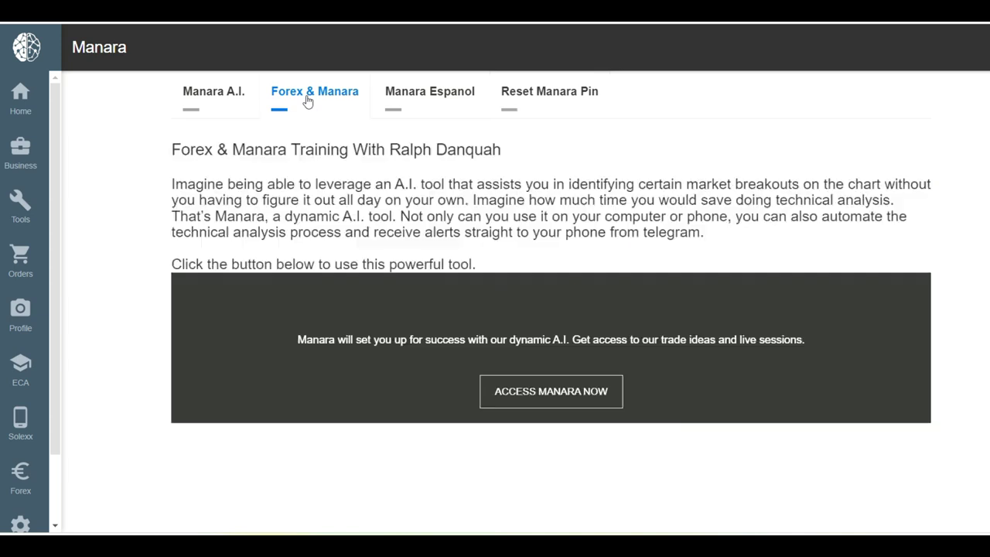
Launch Manara and log in with the 6-digit account PIN.
click(556, 402)
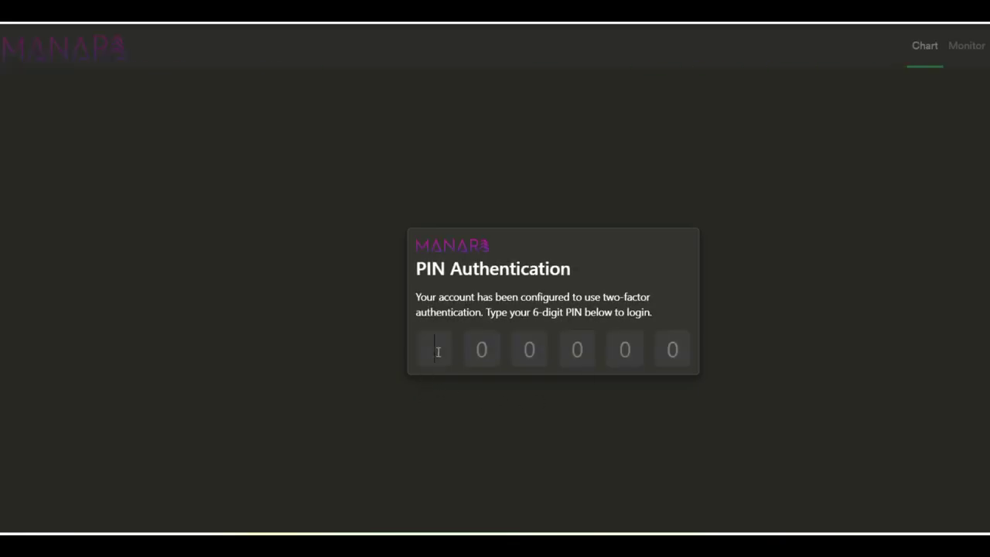
text(1123456)
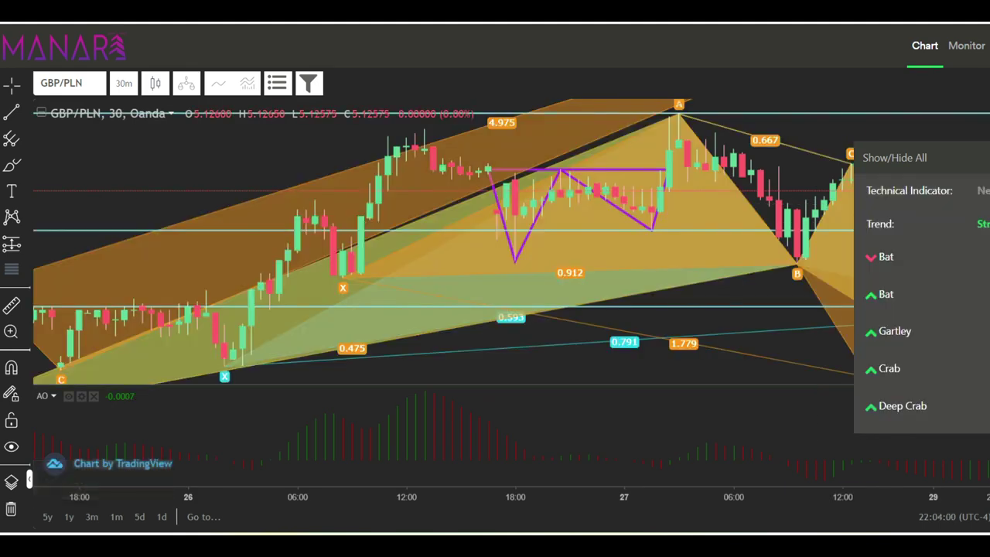
Restore the Manara window, reposition it, and stretch it to the full screen width.
key(super+Down)
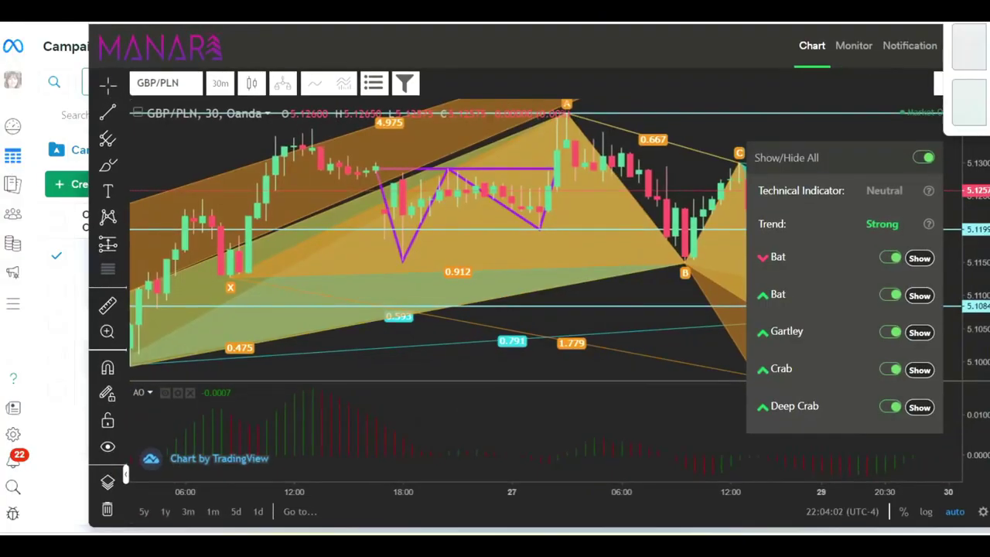
drag(495, 12, 412, 12)
drag(917, 145, 989, 147)
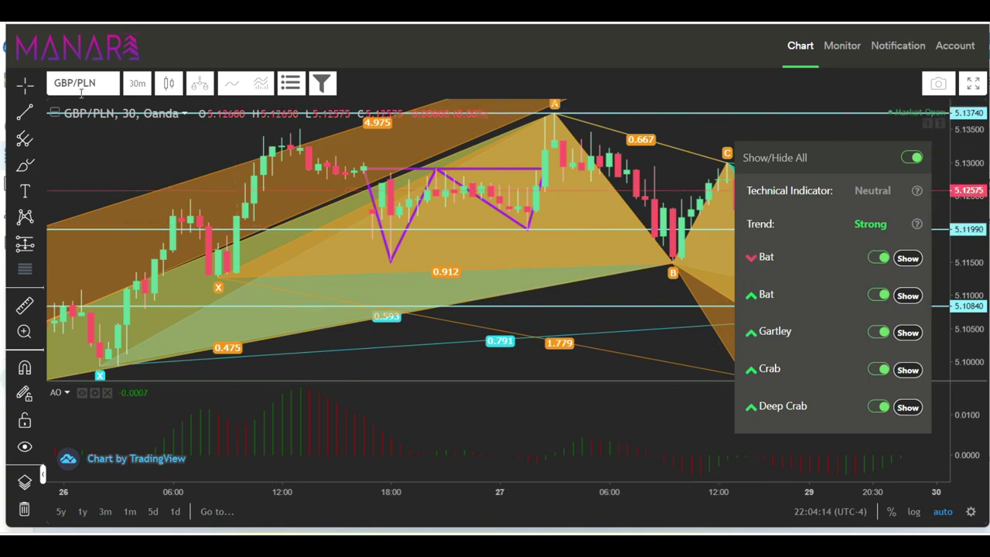
Switch the chart symbol from GBP/PLN to EUR/USD and move the pattern panel aside.
click(70, 83)
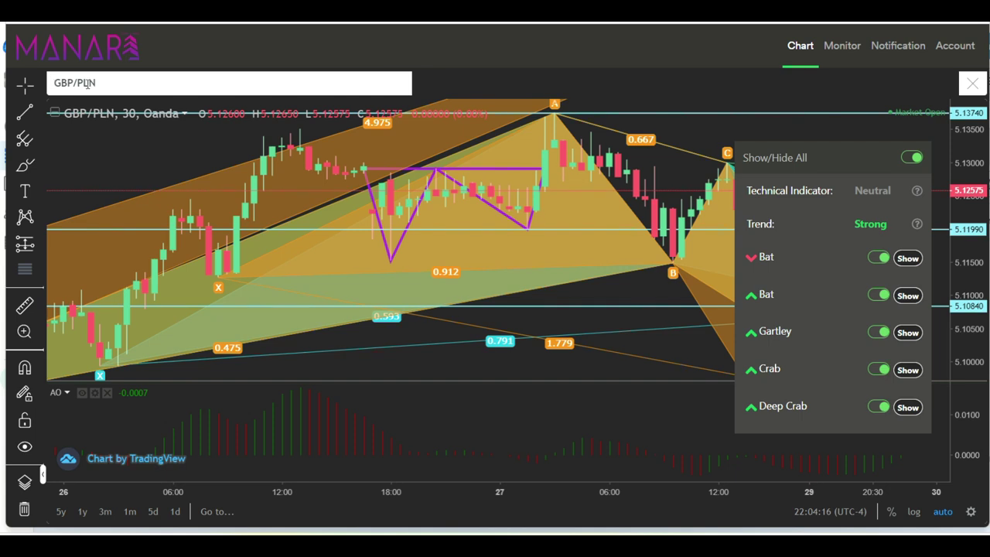
text(EU)
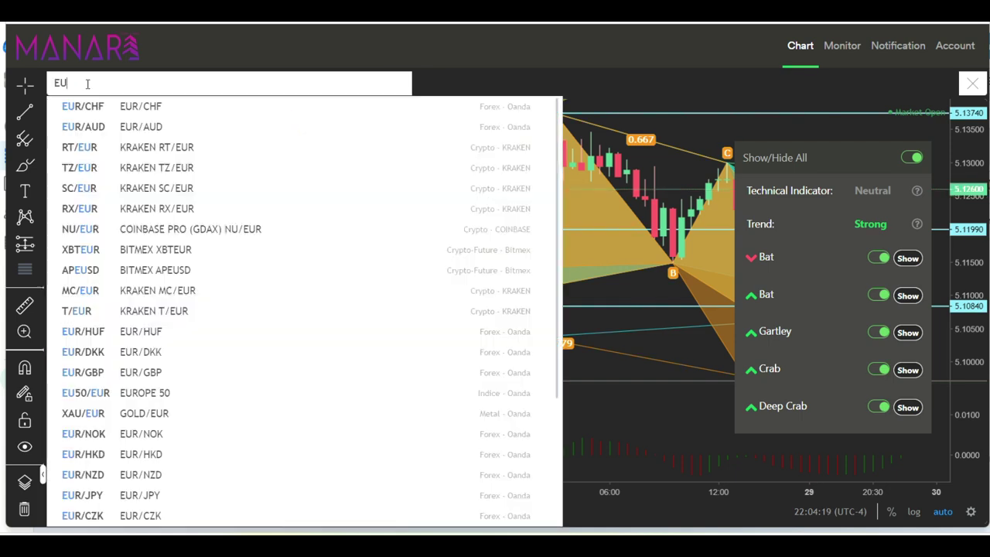
text(R)
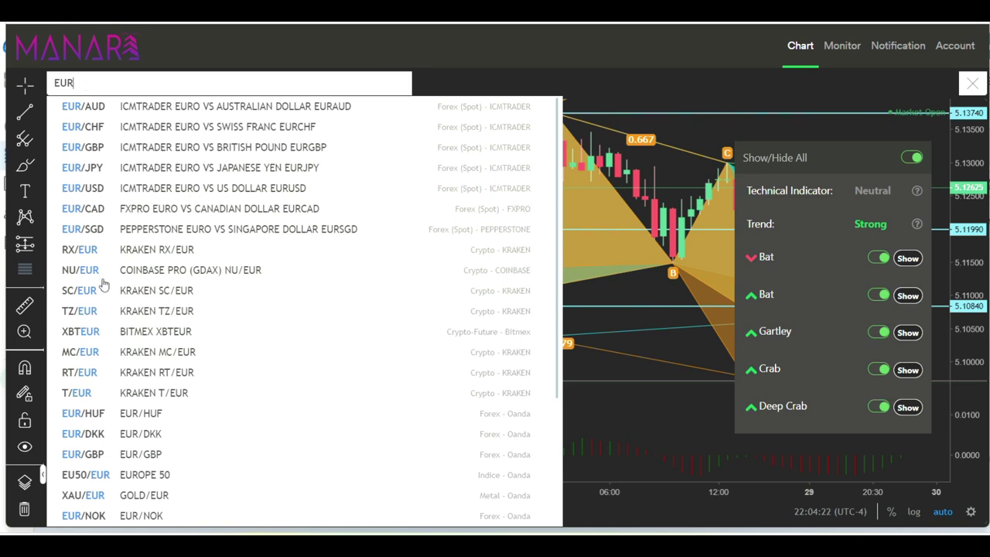
click(99, 193)
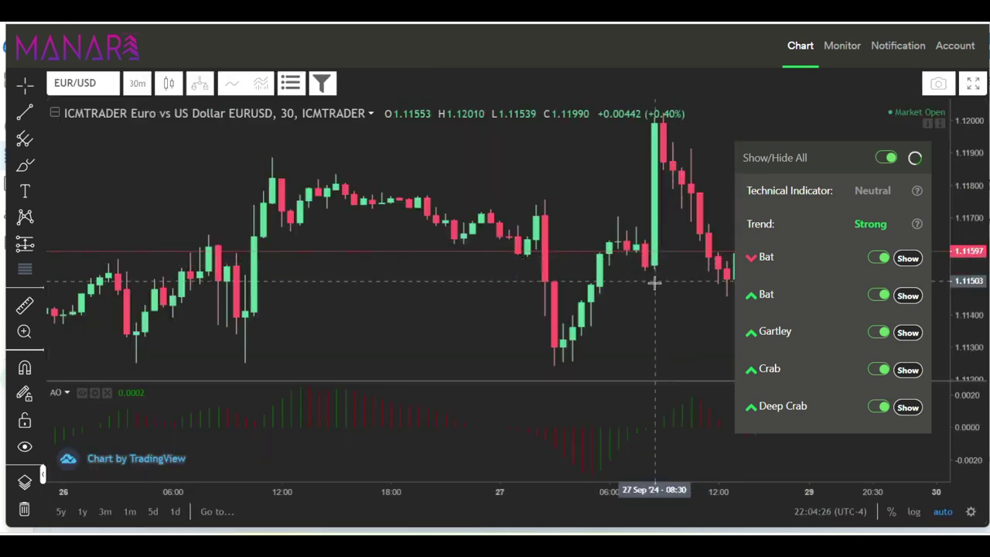
drag(841, 160, 768, 172)
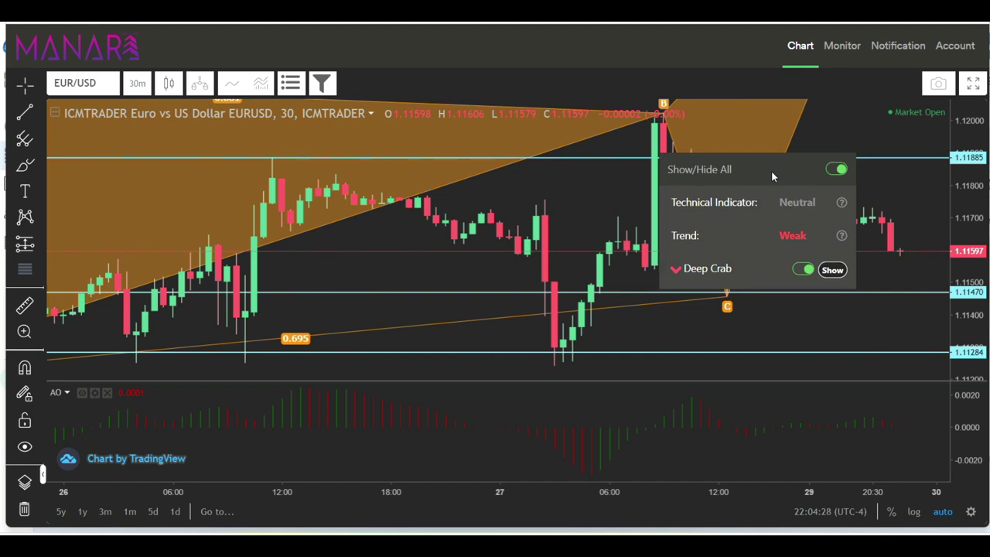
Switch EUR/USD to 1-hour candles and hide the Crab, Three Black Crows, Triangle and Gartley patterns.
click(137, 85)
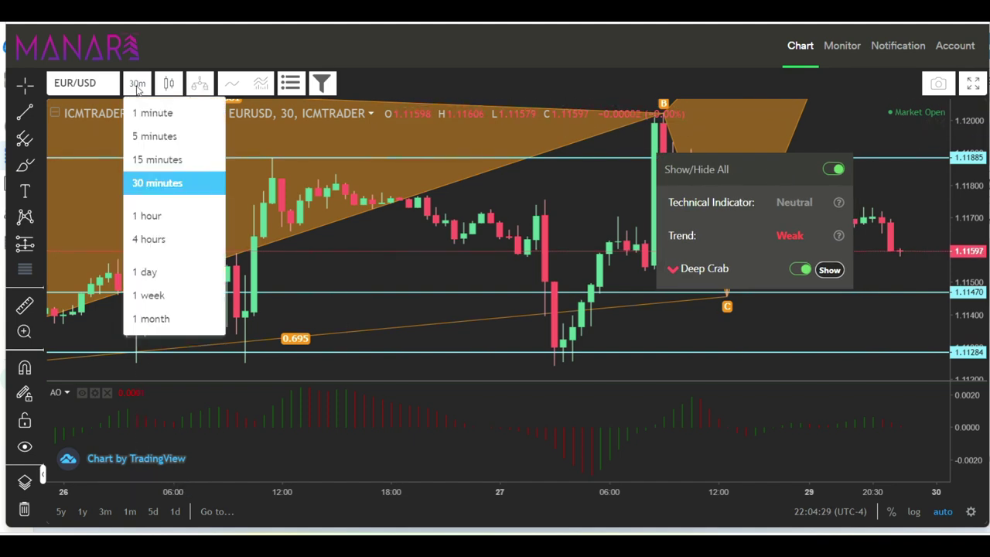
click(149, 216)
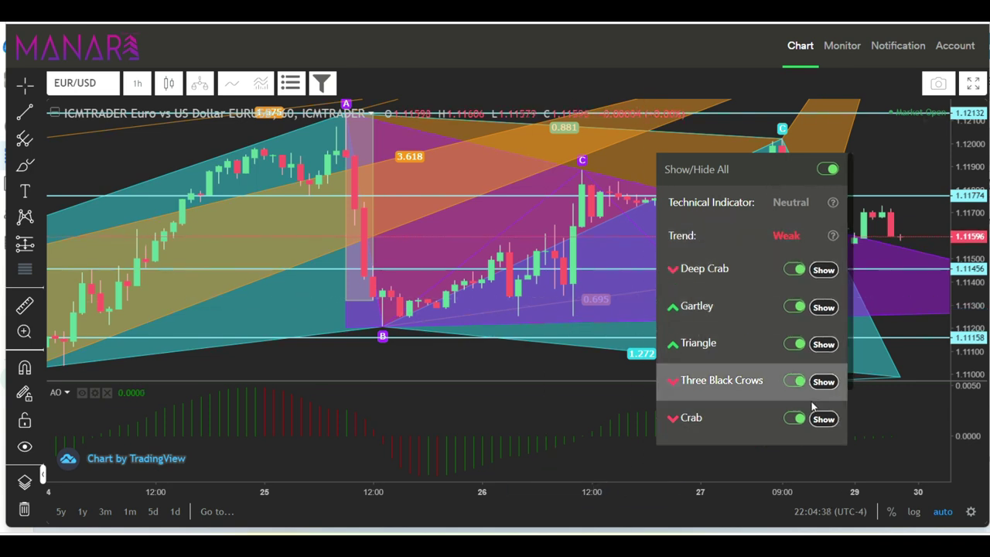
click(794, 418)
click(794, 381)
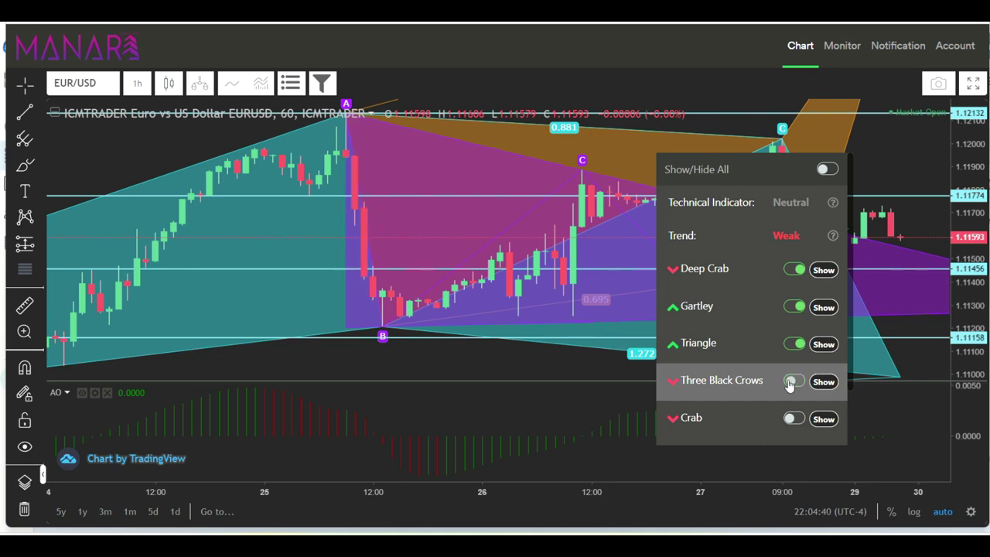
click(794, 343)
click(794, 307)
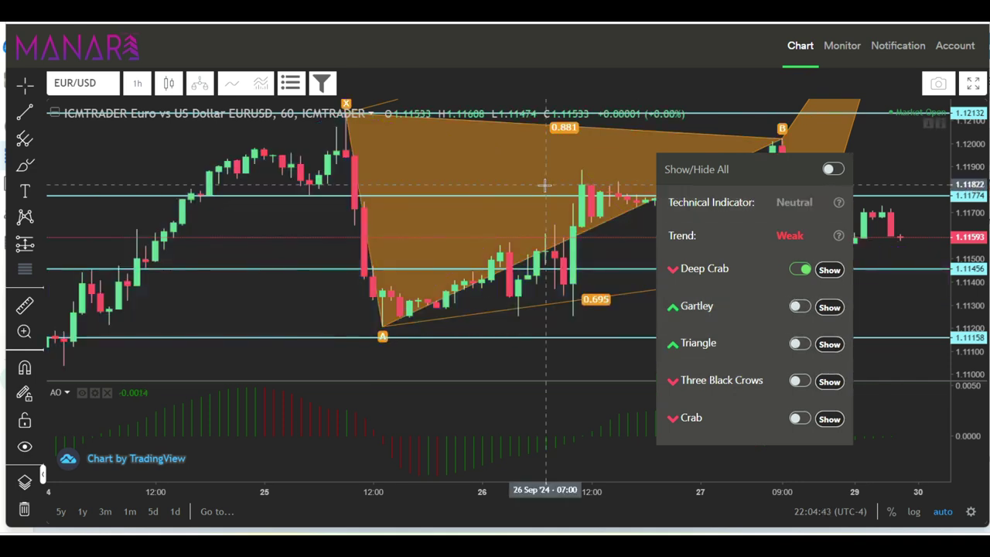
drag(764, 170, 715, 169)
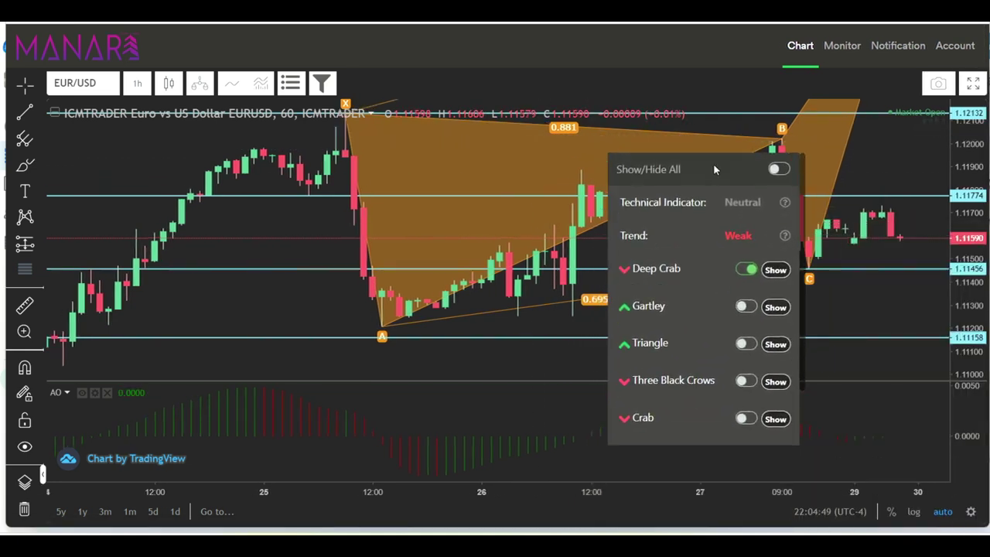
Return the chart to 30-minute candles and move the pattern panel to the left-centre.
click(138, 84)
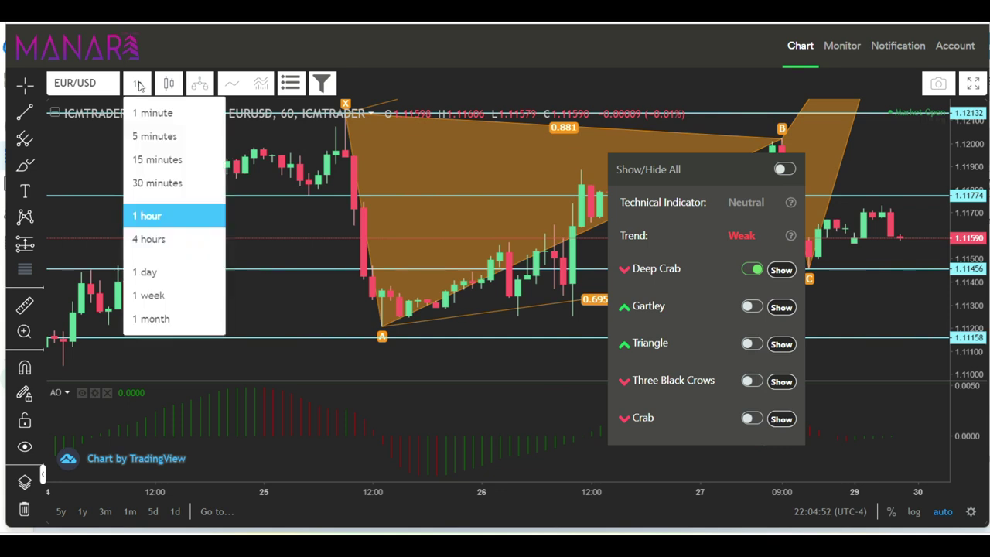
click(178, 184)
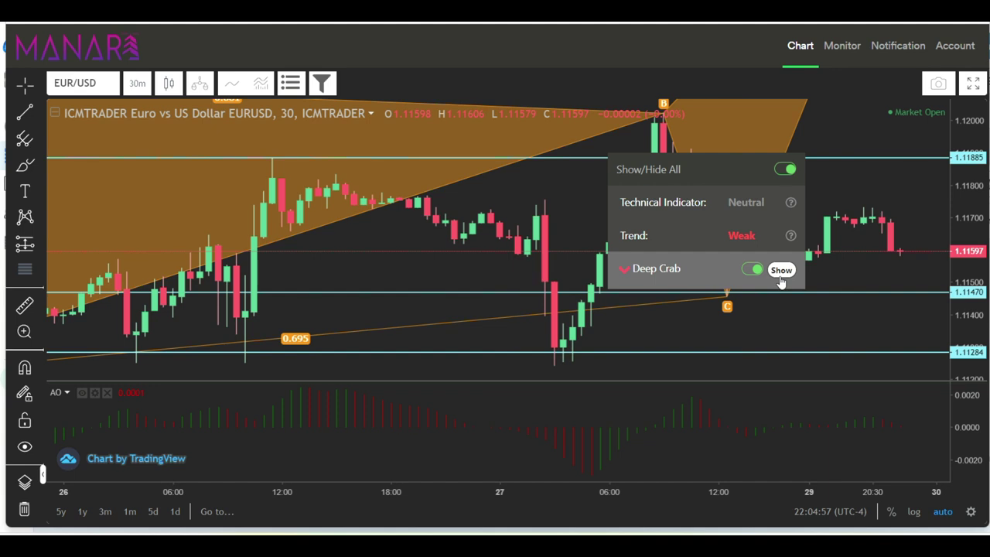
drag(714, 167, 493, 206)
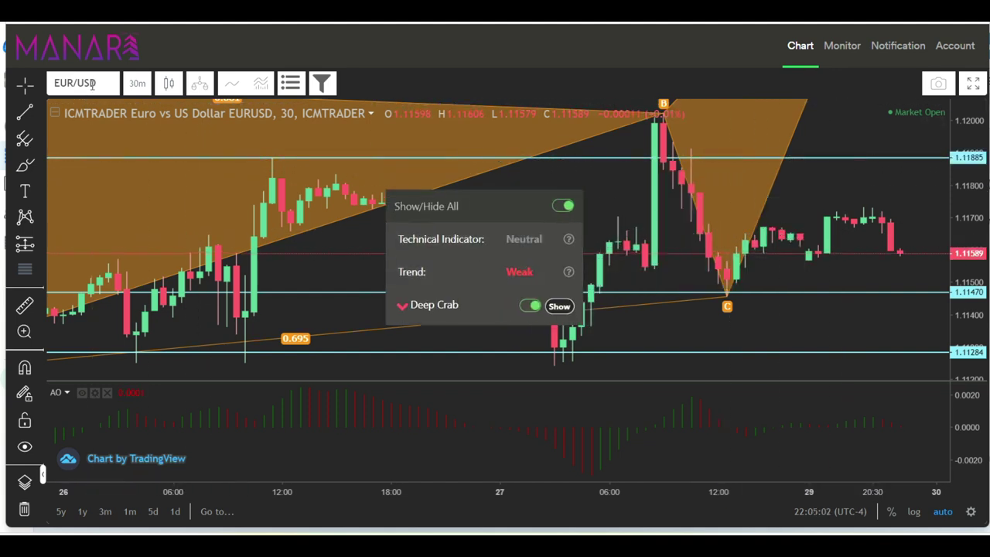
Change to 15-minute candles and hide both Bat, the Head And Shoulders and Shark patterns.
click(137, 84)
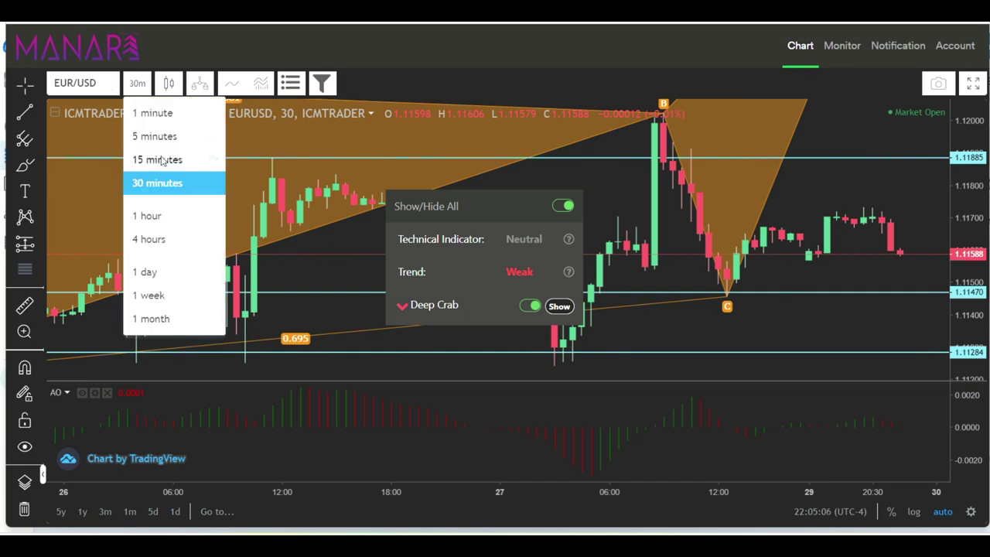
click(159, 158)
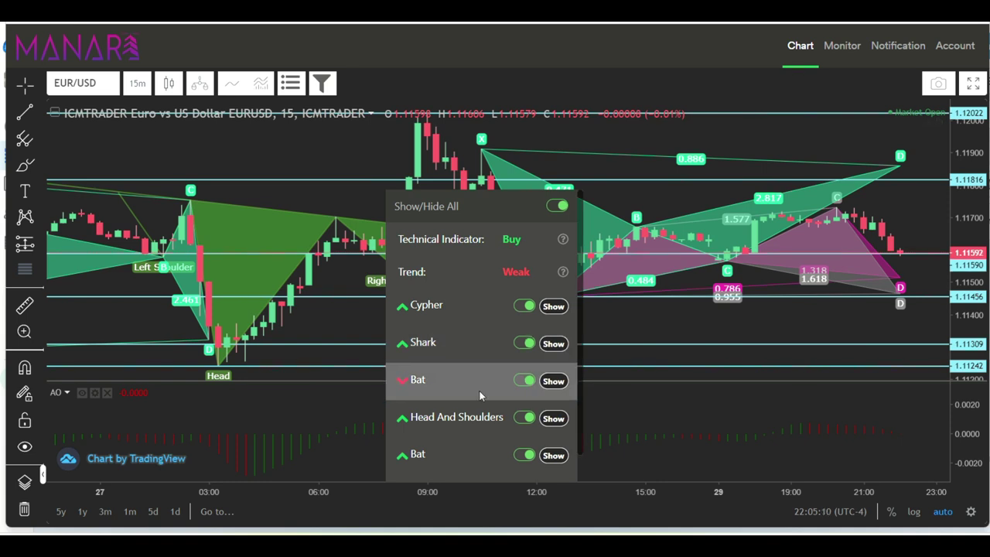
click(526, 456)
click(524, 417)
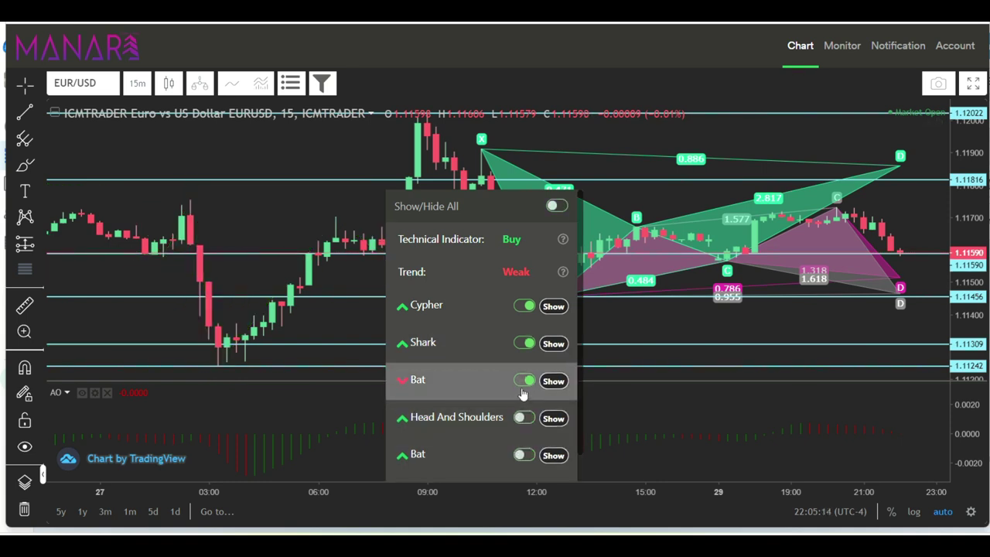
click(525, 384)
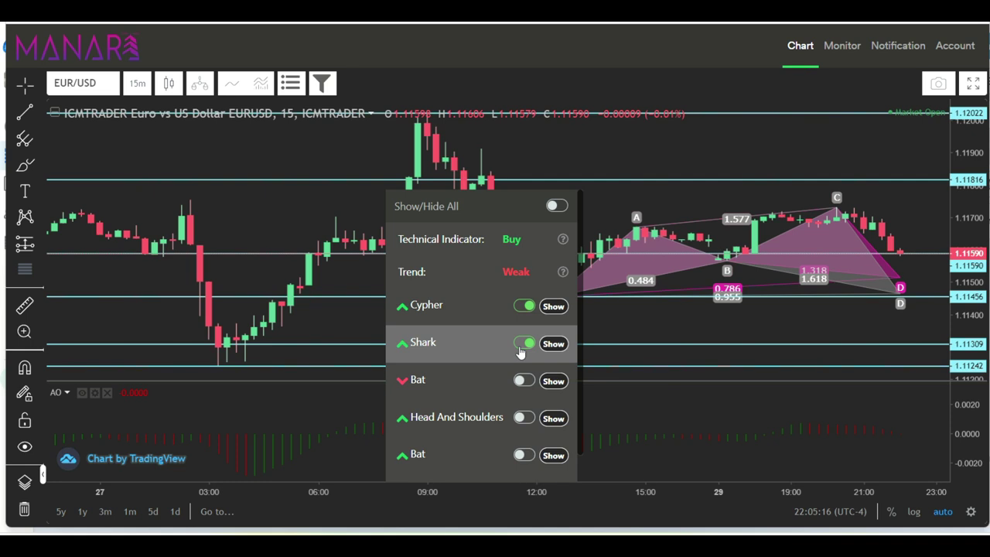
click(520, 348)
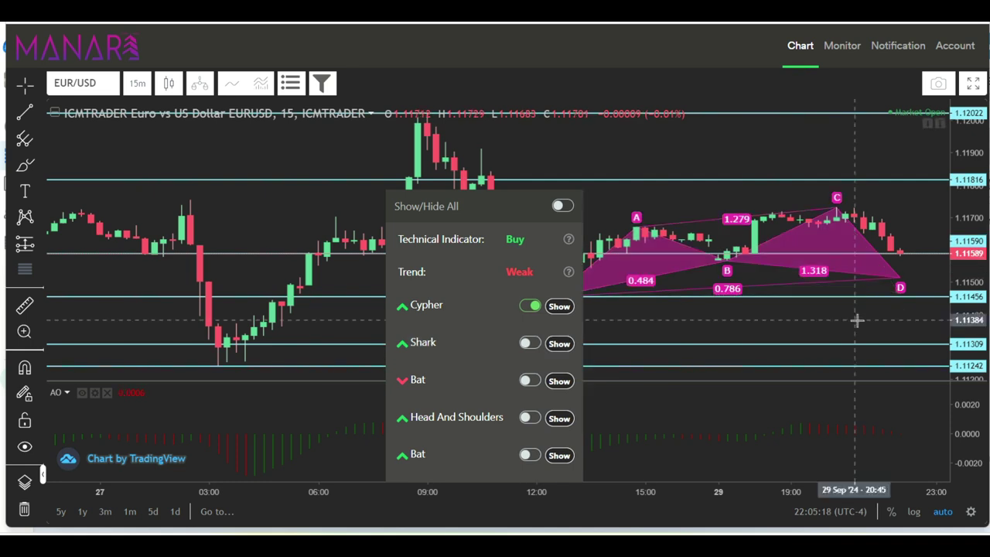
Display the Cypher pattern's entry, targets, stoploss and 1.92 reward/risk, panning the chart to fit.
drag(856, 320, 639, 310)
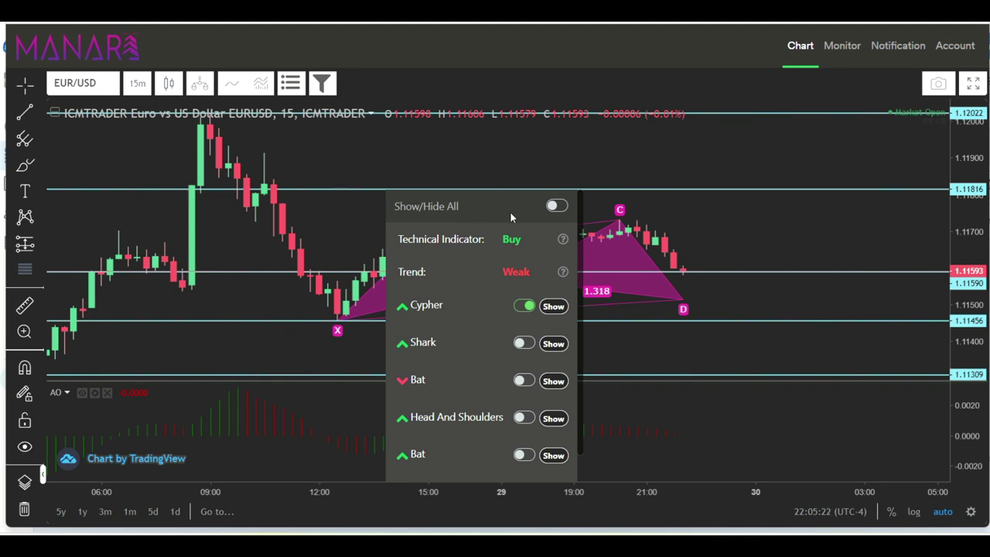
drag(511, 217, 335, 186)
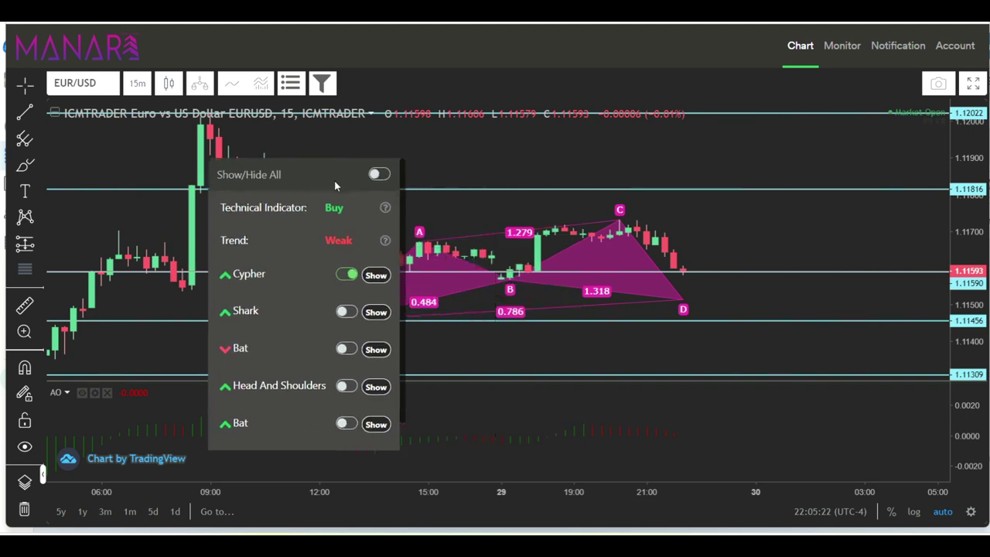
click(375, 276)
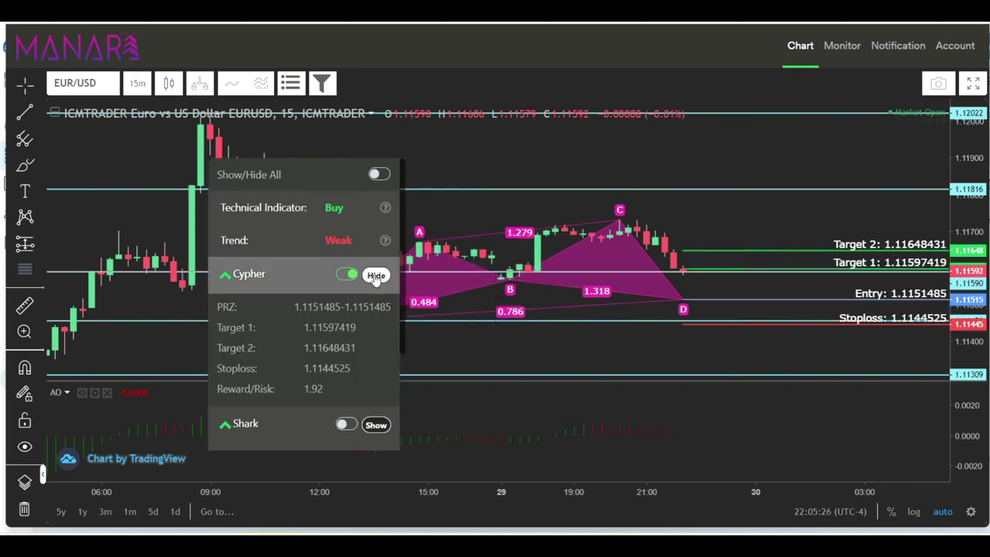
drag(800, 368, 842, 390)
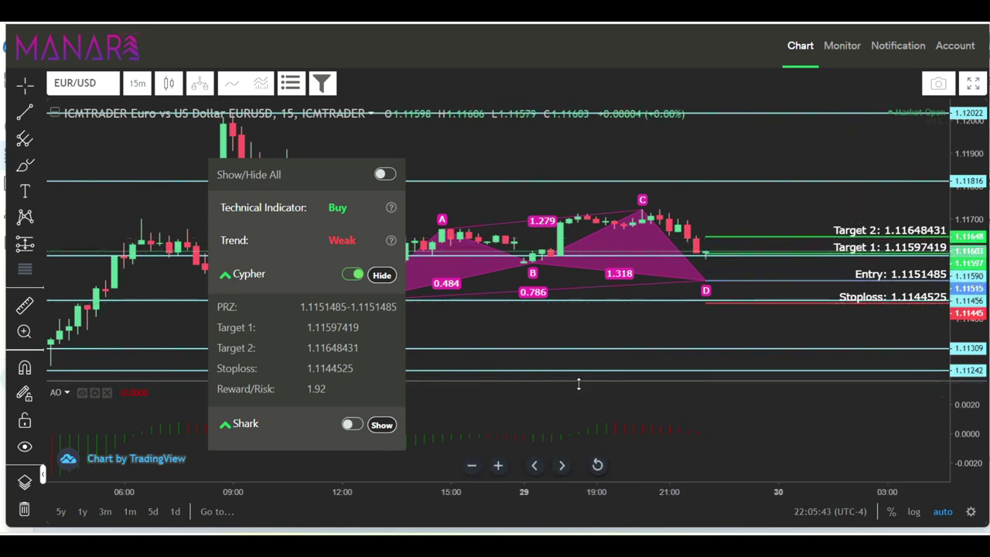
Open the Monitor view and try the Complete, Incomplete and Mature pattern-status filters.
click(844, 48)
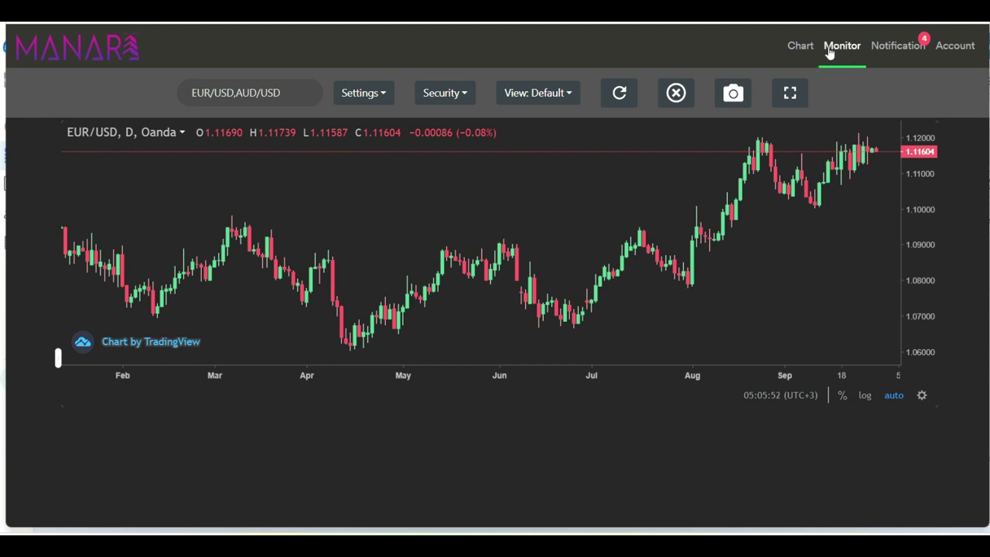
click(377, 97)
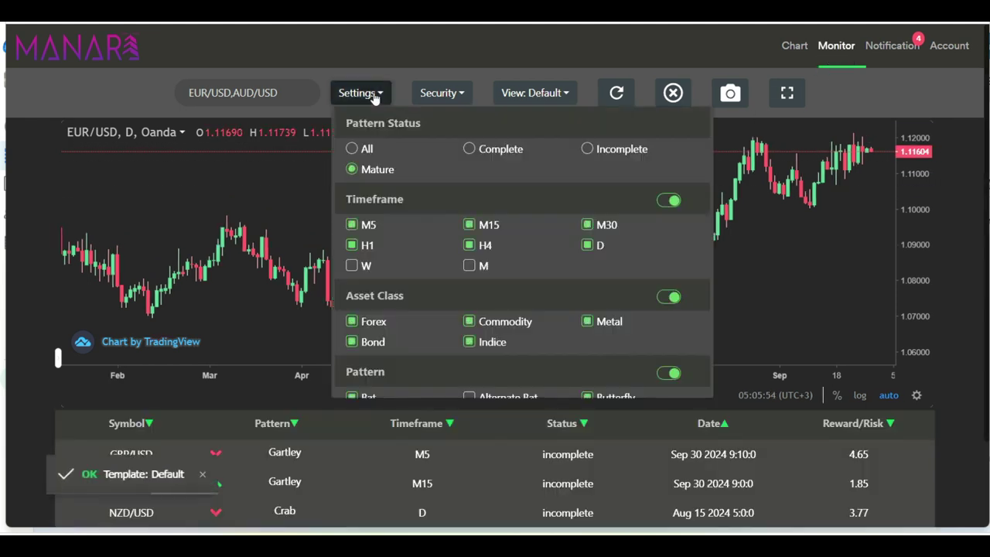
click(468, 149)
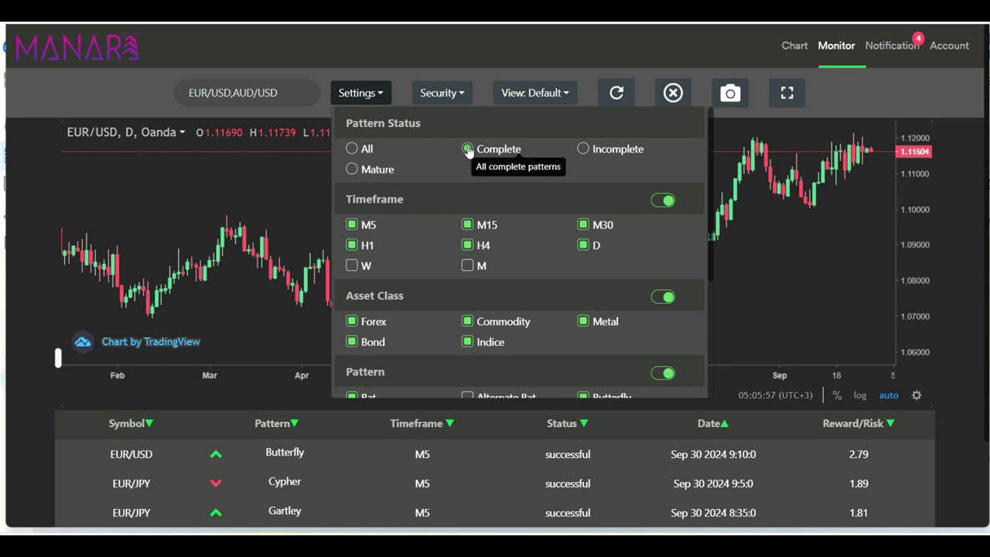
click(584, 149)
click(352, 170)
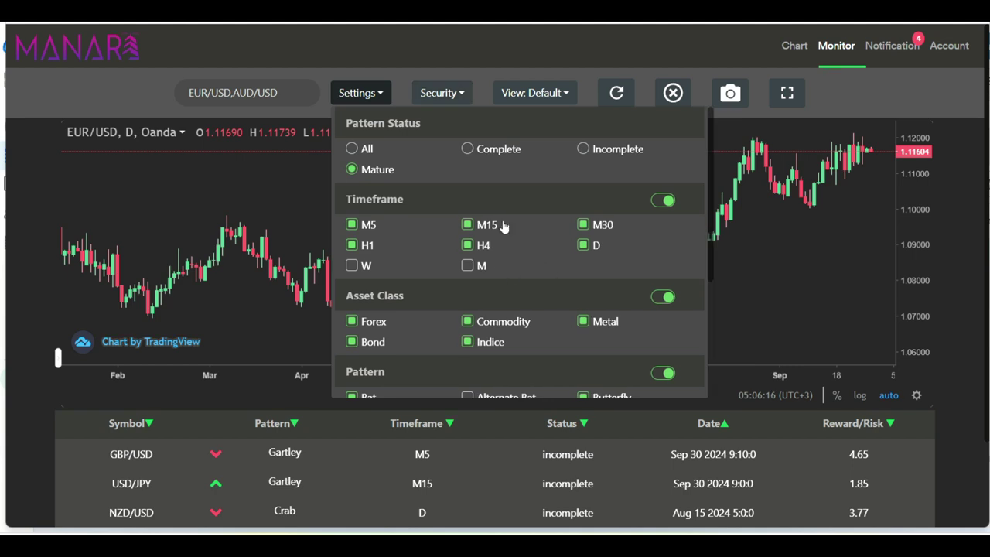
Browse through the list of monitored securities.
click(453, 100)
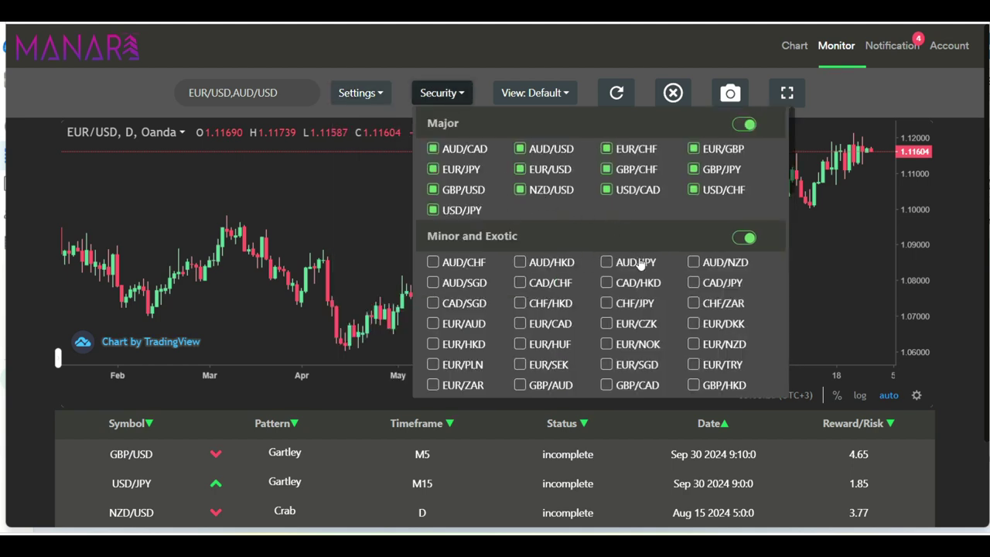
scroll(639, 305, down, 10)
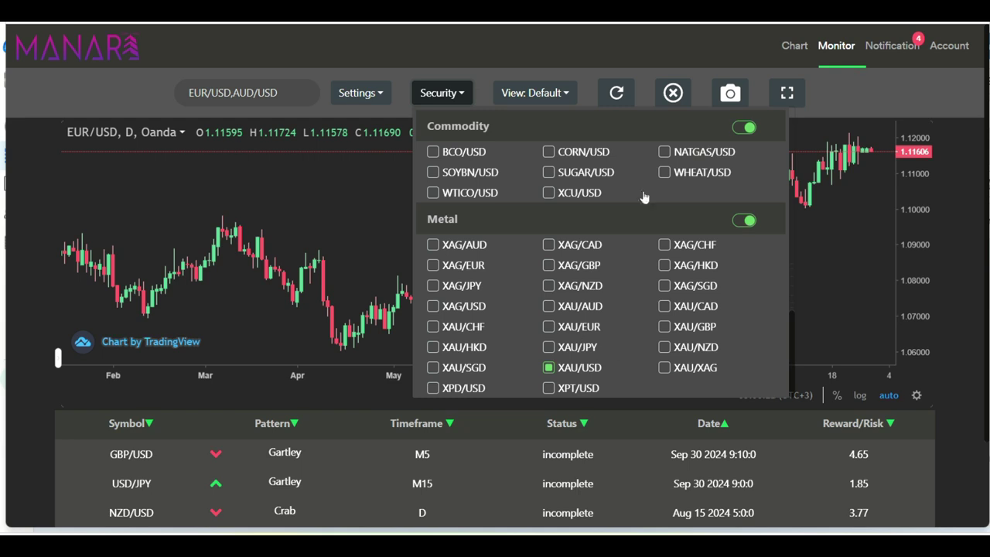
click(149, 103)
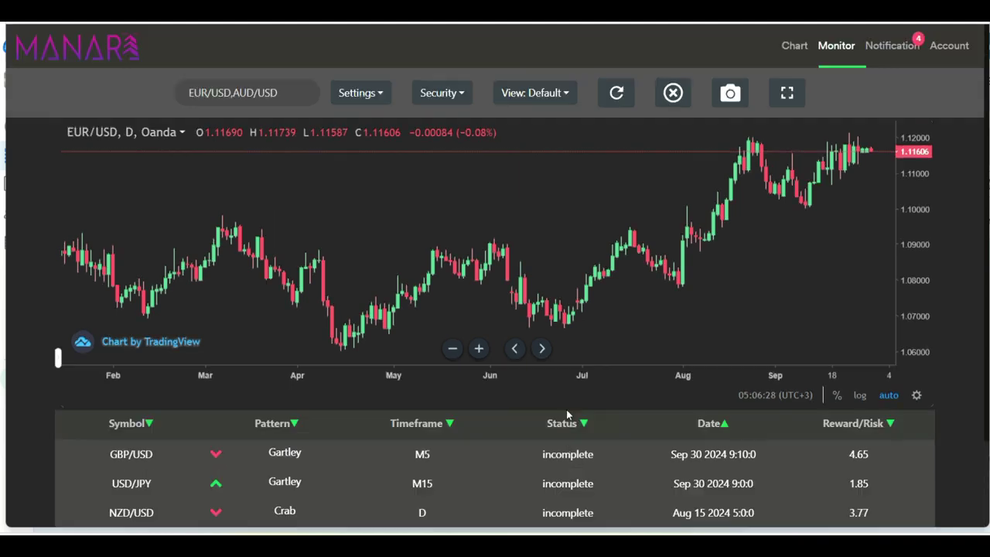
Cycle the pattern status filter through All and Complete, then set it back to Mature.
click(442, 97)
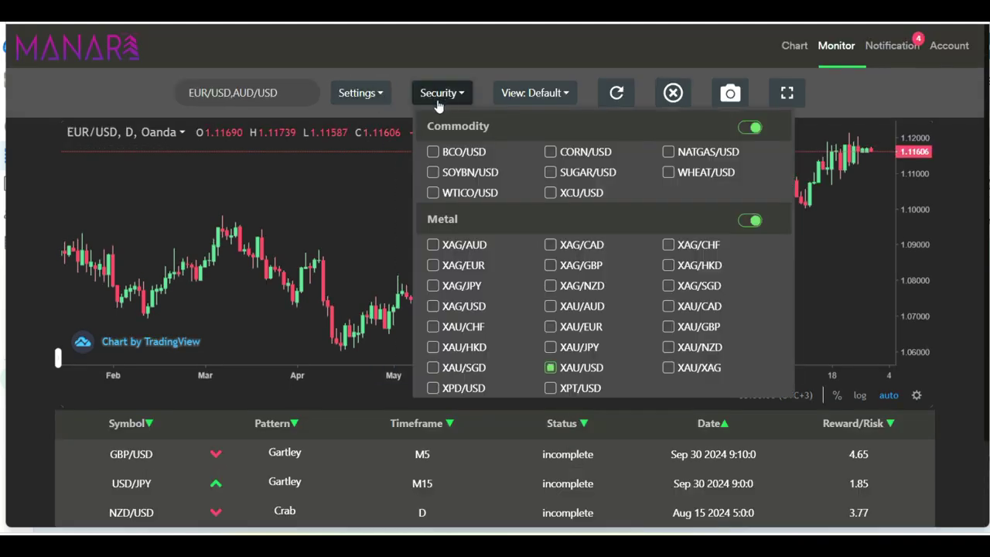
click(361, 93)
click(352, 148)
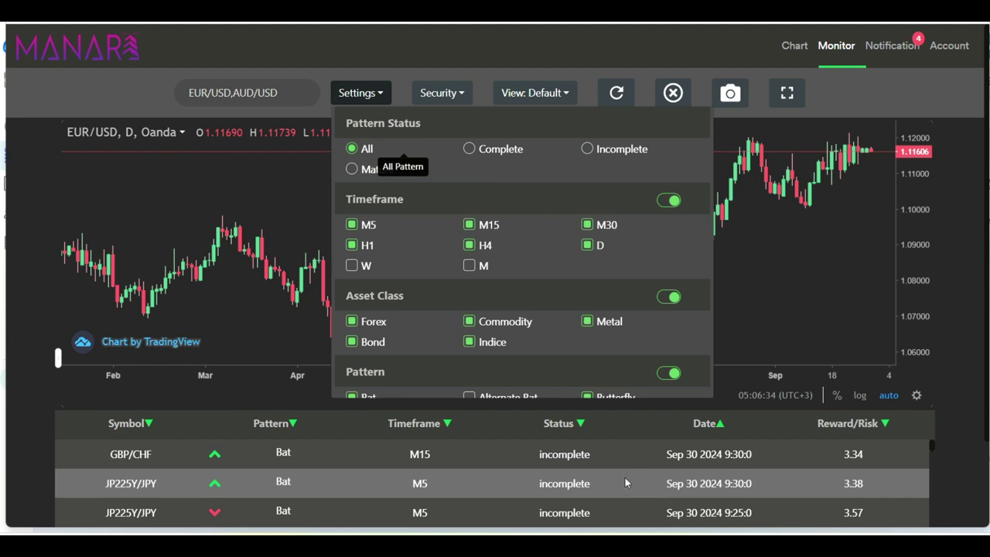
scroll(623, 479, down, 3)
click(495, 148)
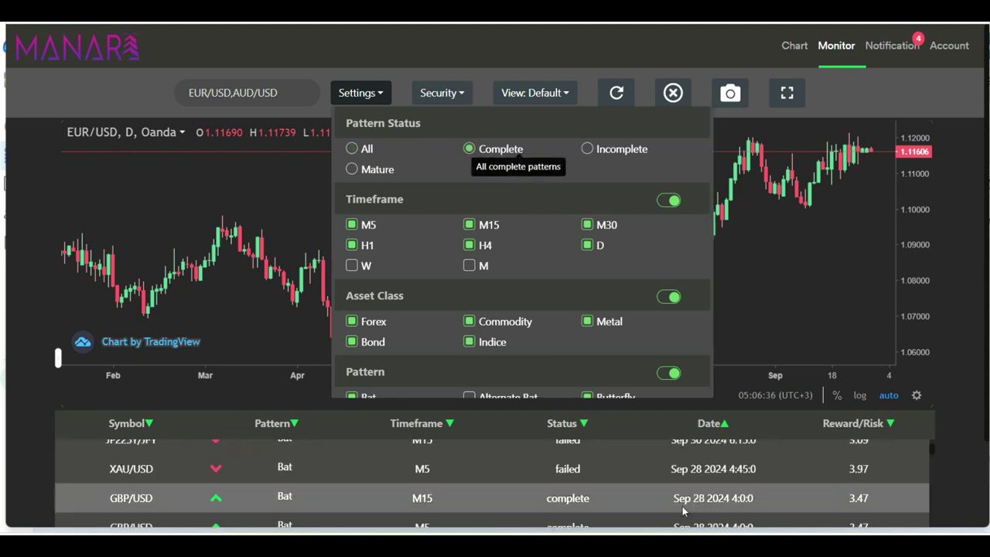
click(365, 164)
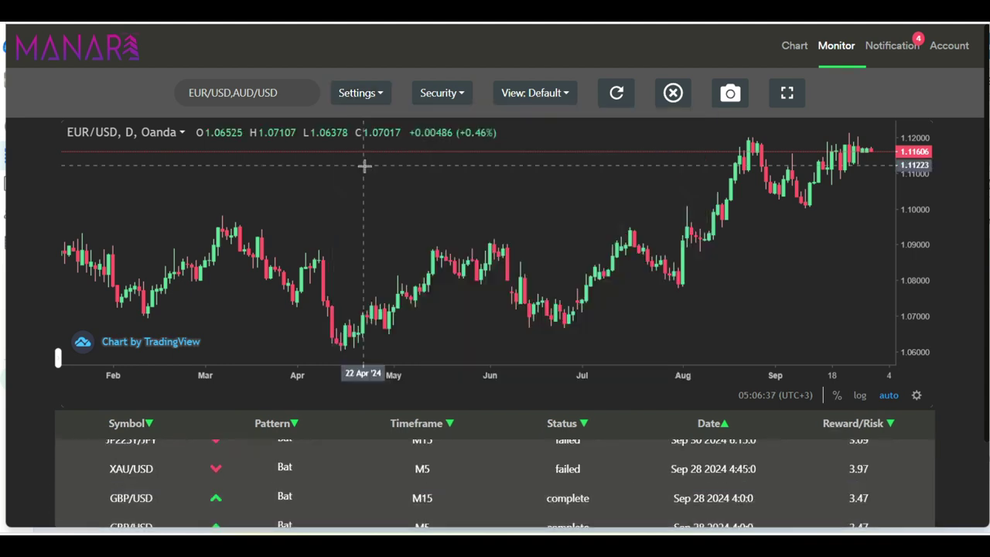
click(443, 101)
click(361, 95)
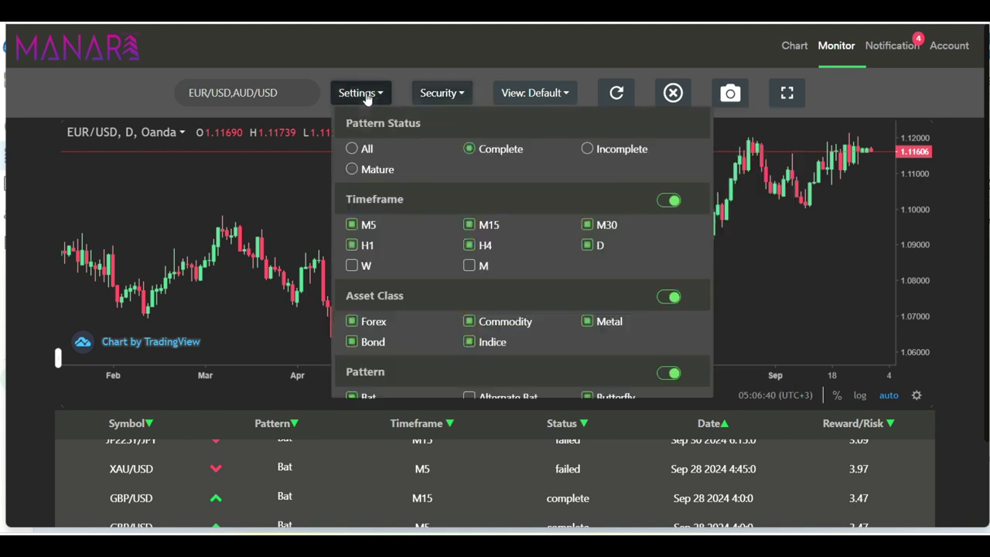
click(356, 172)
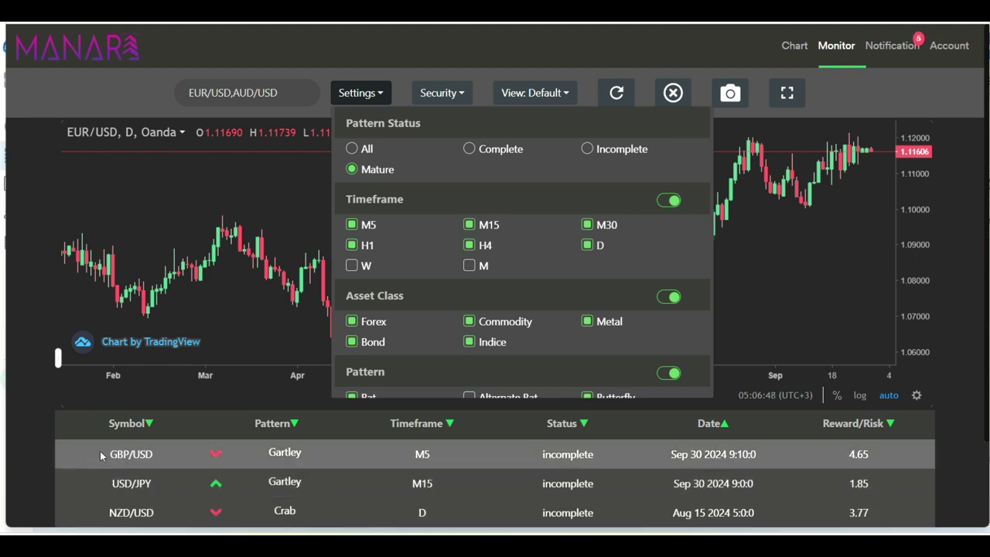
Load the GBP/USD Gartley, then the NZD/USD daily Crab signal, panning each chart to its targets.
click(567, 454)
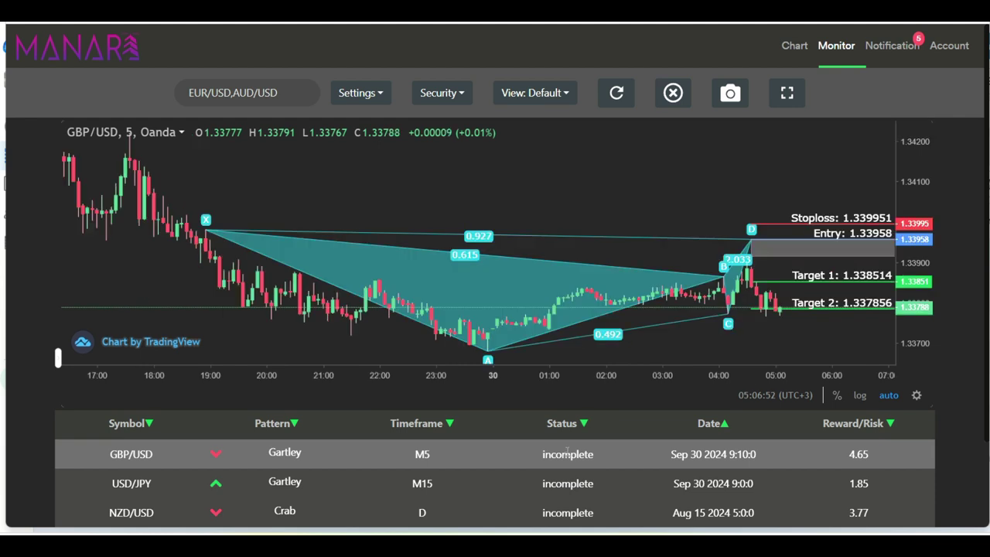
drag(655, 316, 511, 298)
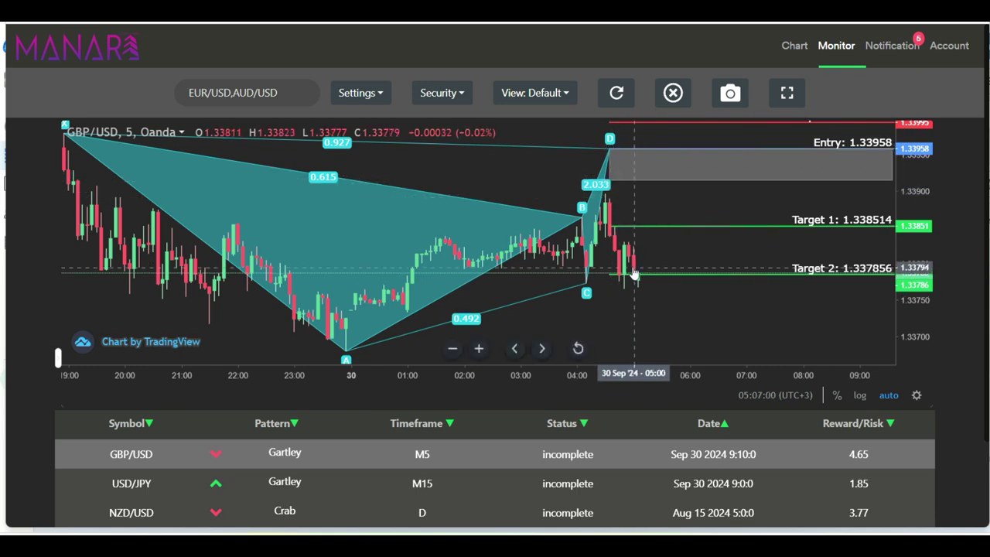
click(561, 510)
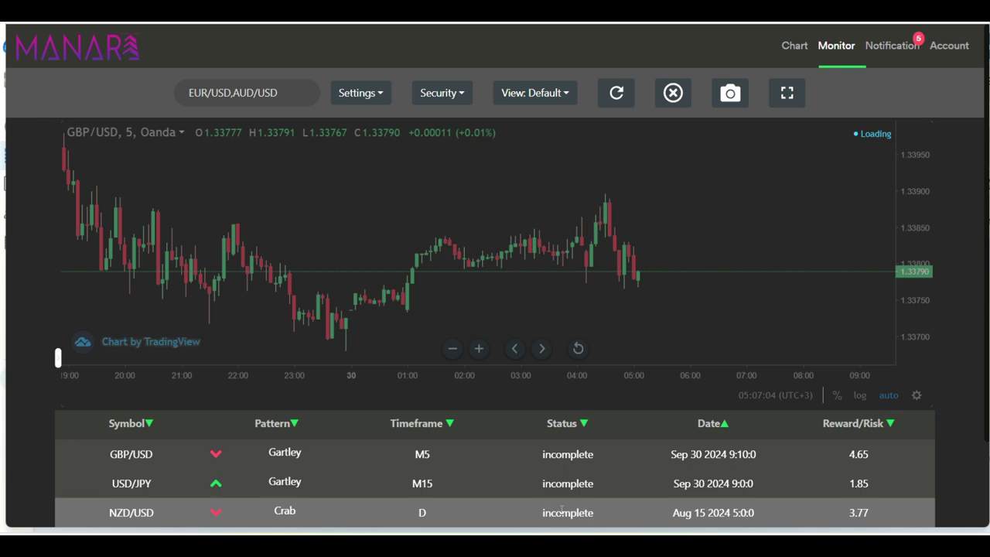
drag(767, 294, 533, 294)
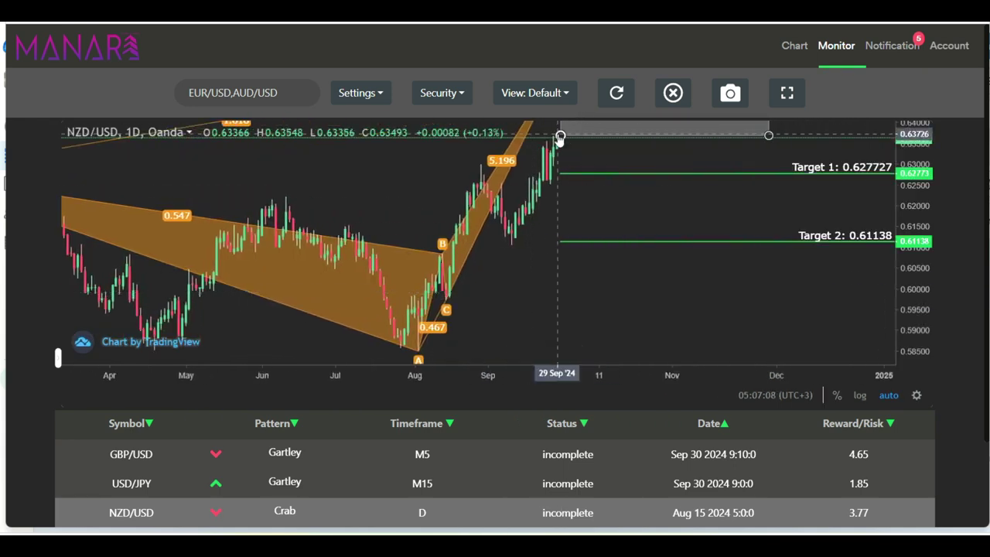
drag(565, 325, 594, 323)
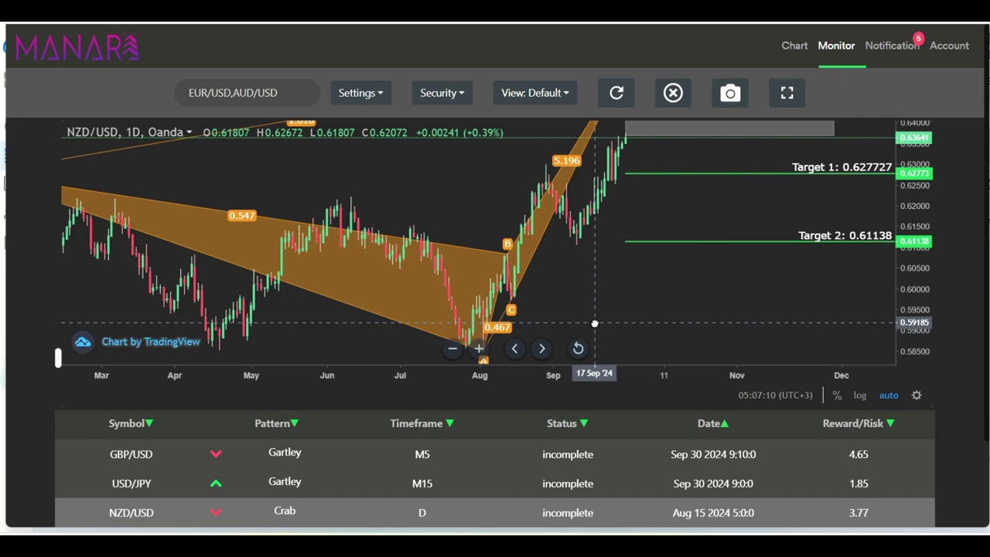
Filter the Monitor to Complete patterns and load the EUR/USD 5-minute Butterfly onto the chart.
click(437, 93)
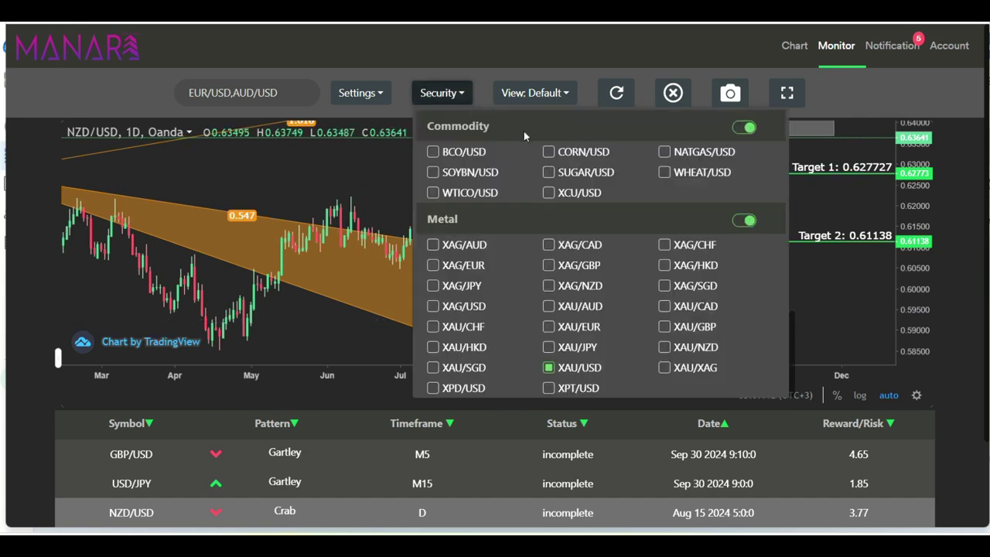
click(360, 93)
click(467, 149)
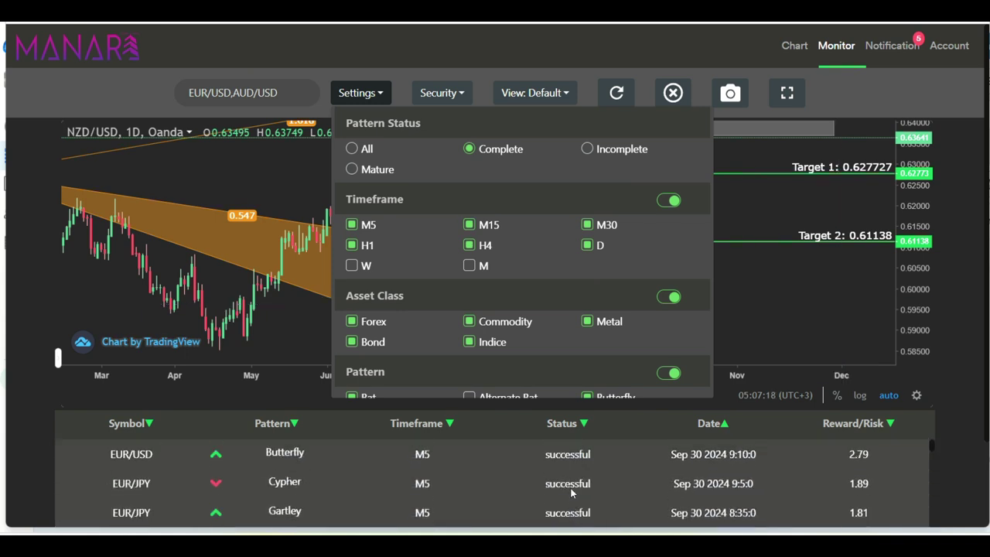
click(560, 461)
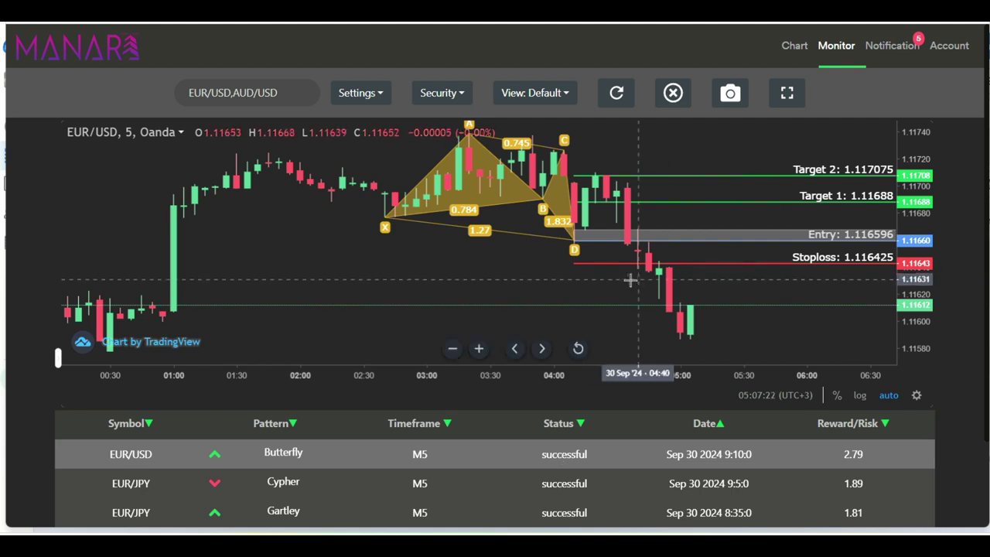
click(575, 246)
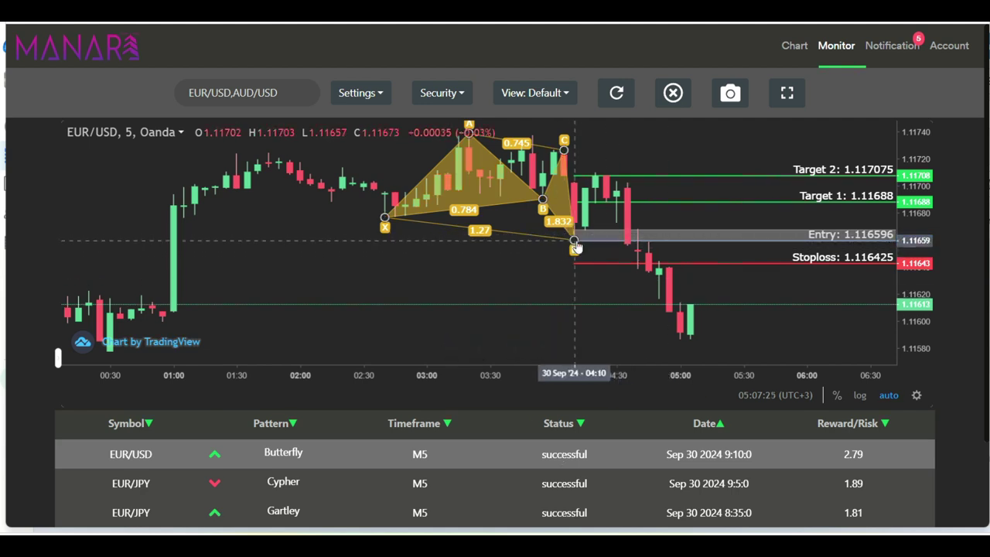
click(585, 234)
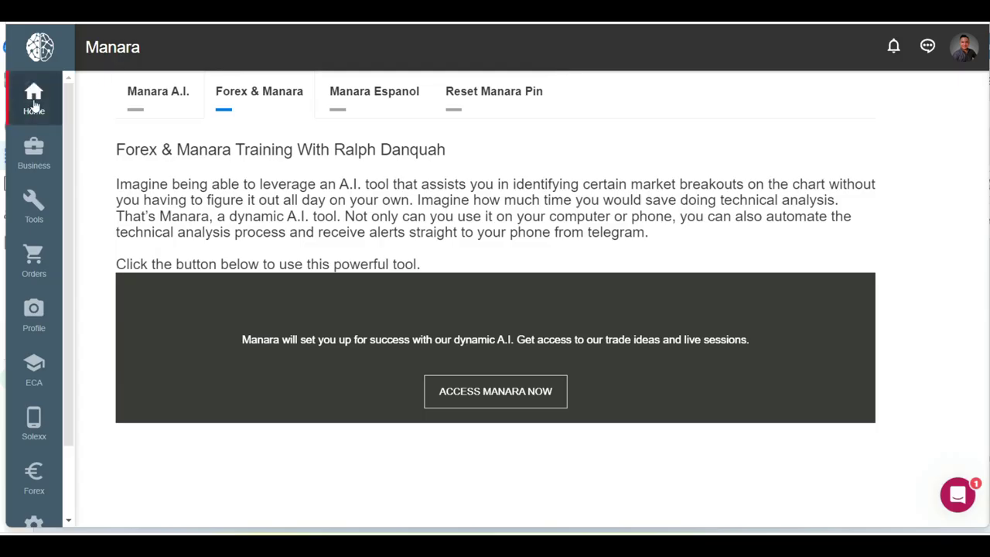
Launch the ECA academy from the ECA flyout in the left sidebar.
mouse_move(54, 379)
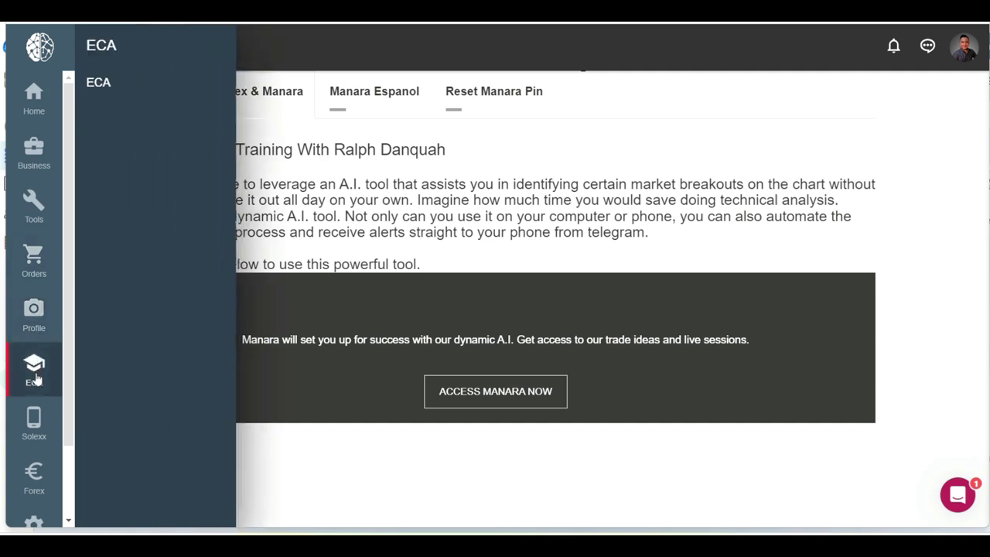
click(113, 86)
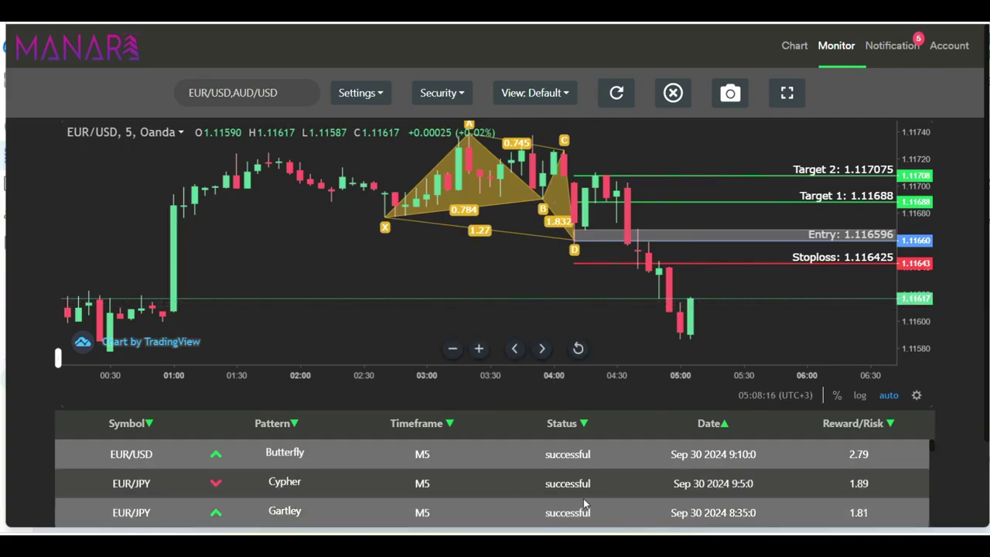
Show the NZD/USD M30 Gartley pattern from the results table on the chart.
scroll(586, 495, down, 3)
scroll(577, 503, down, 1)
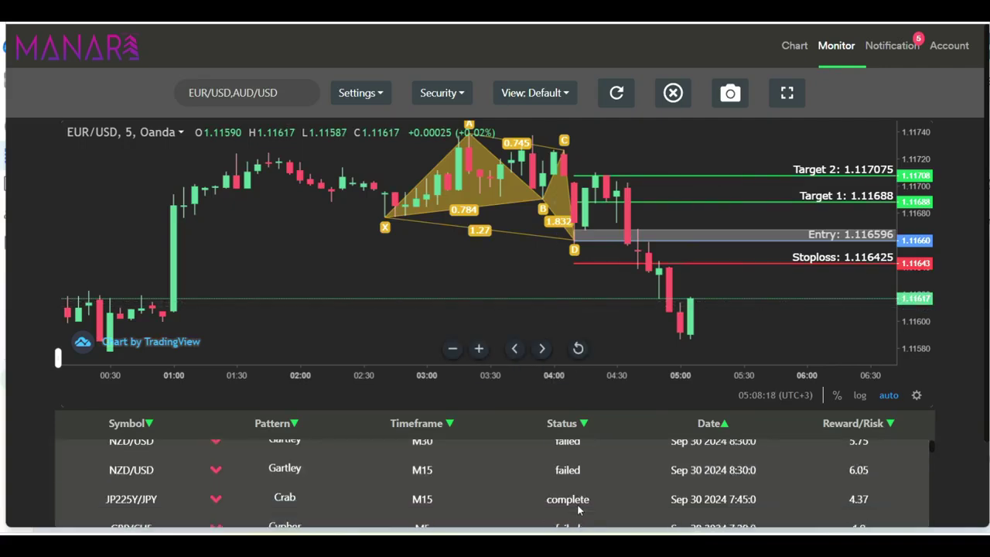
scroll(577, 508, up, 2)
click(571, 469)
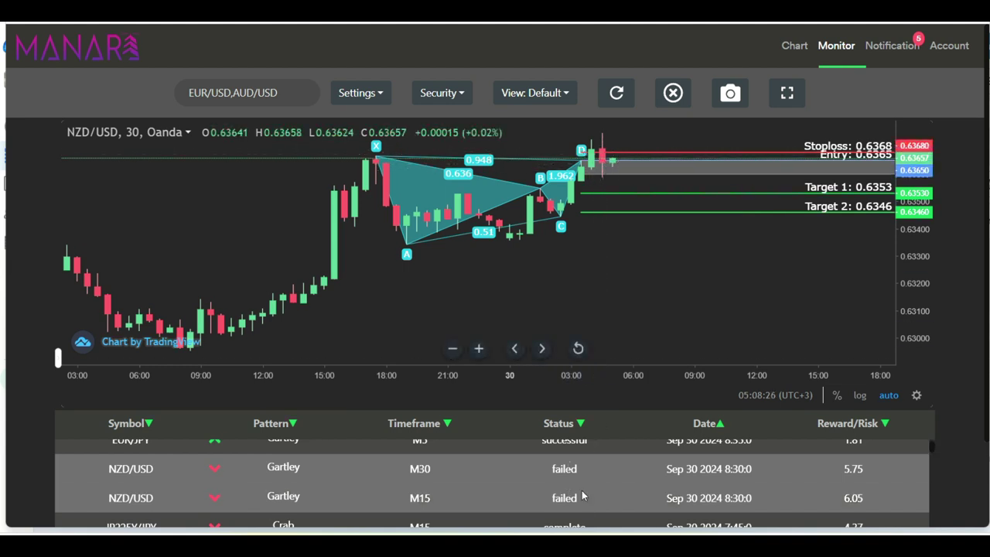
Load the JP225Y/JPY M15 complete Crab setup on the Monitor chart.
scroll(567, 487, down, 4)
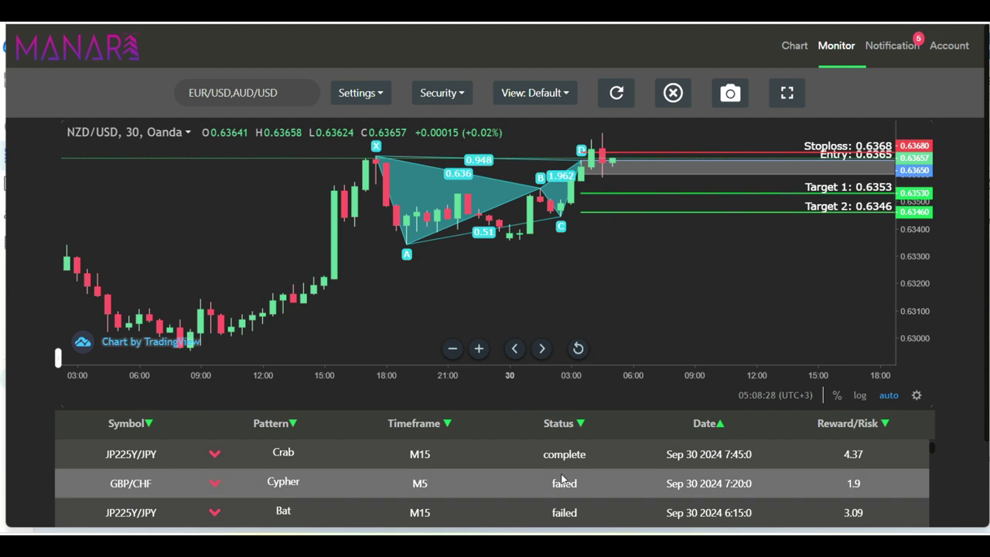
scroll(563, 479, up, 5)
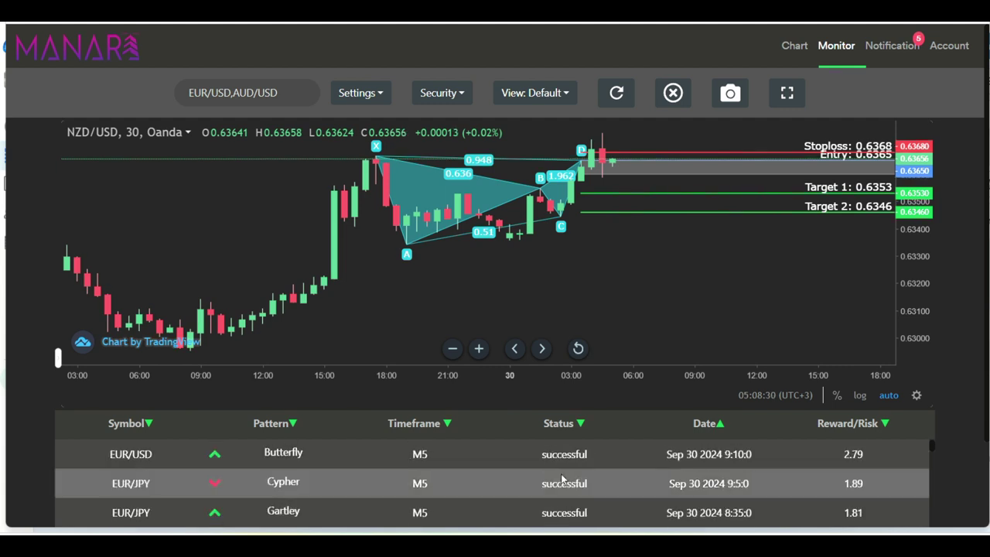
scroll(563, 480, down, 3)
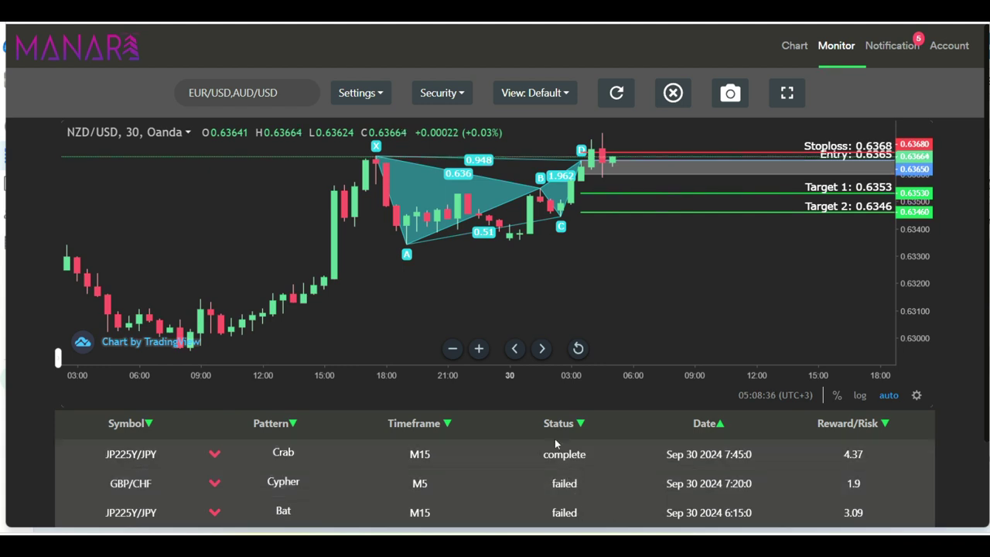
click(561, 457)
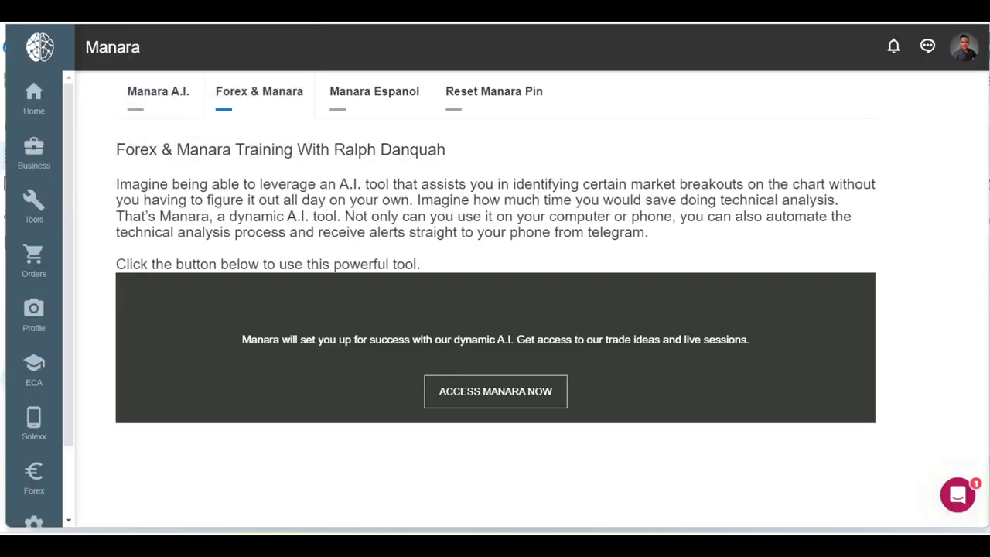
Open the ECA Welcome page and expand ECA, Live Trading Session, Forex LTS and Manara in the sidebar.
mouse_move(23, 395)
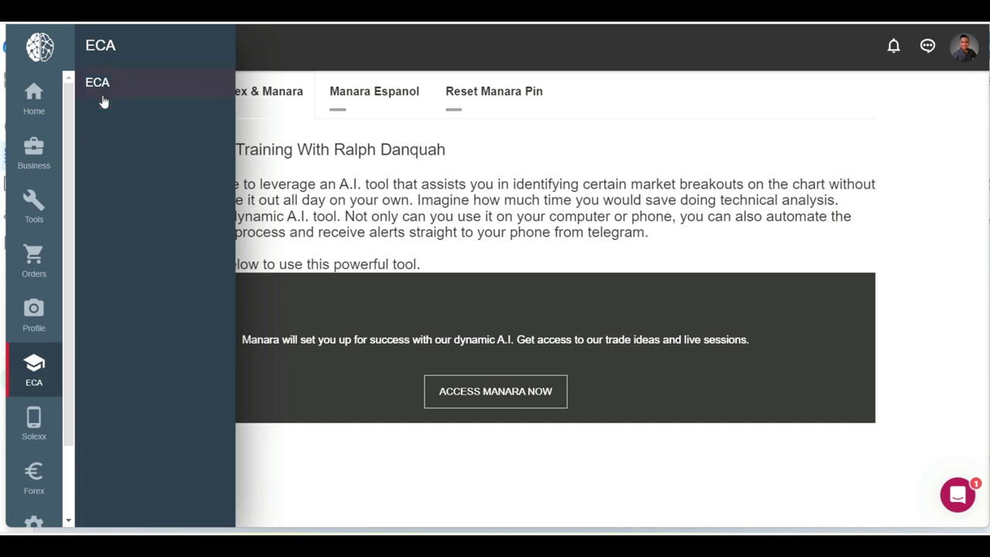
click(100, 91)
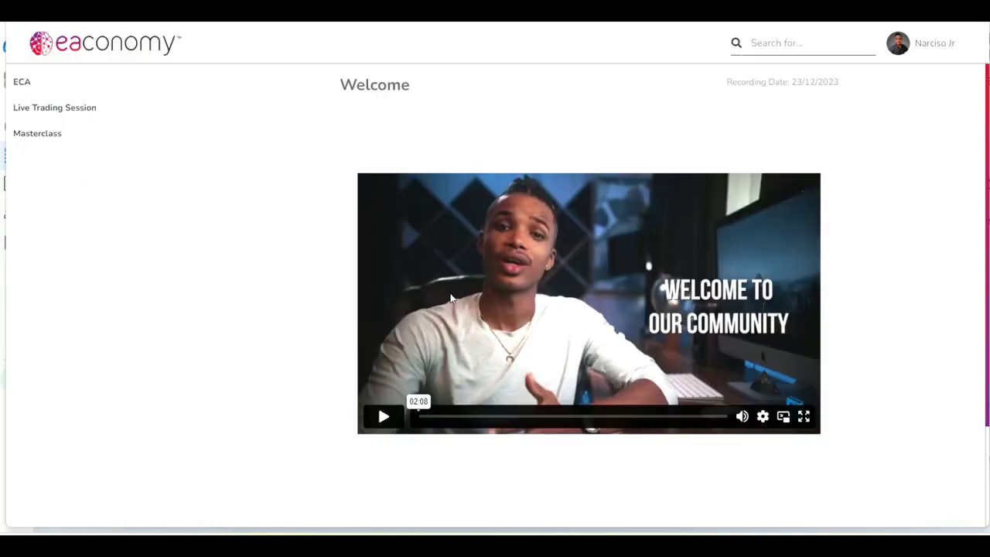
click(40, 83)
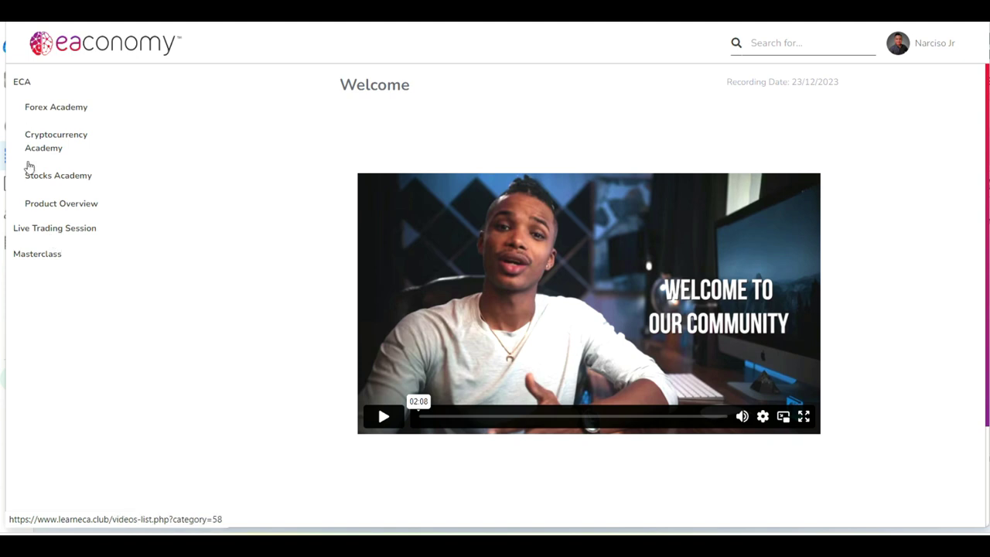
click(37, 228)
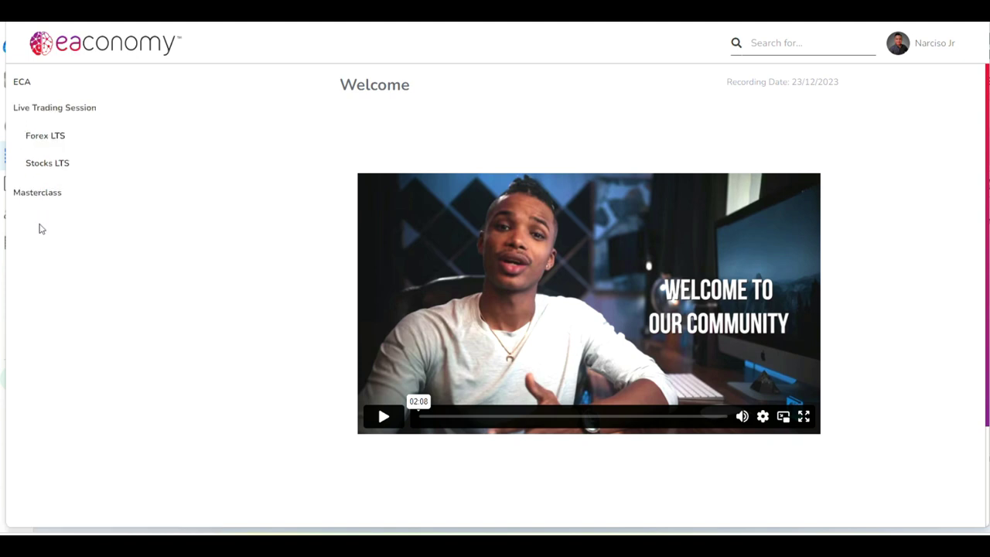
click(41, 143)
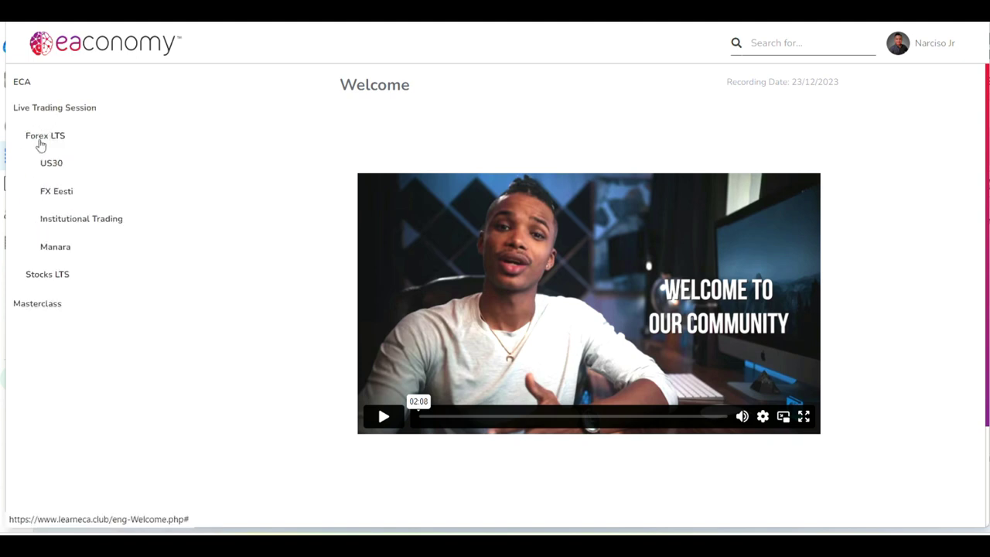
click(76, 256)
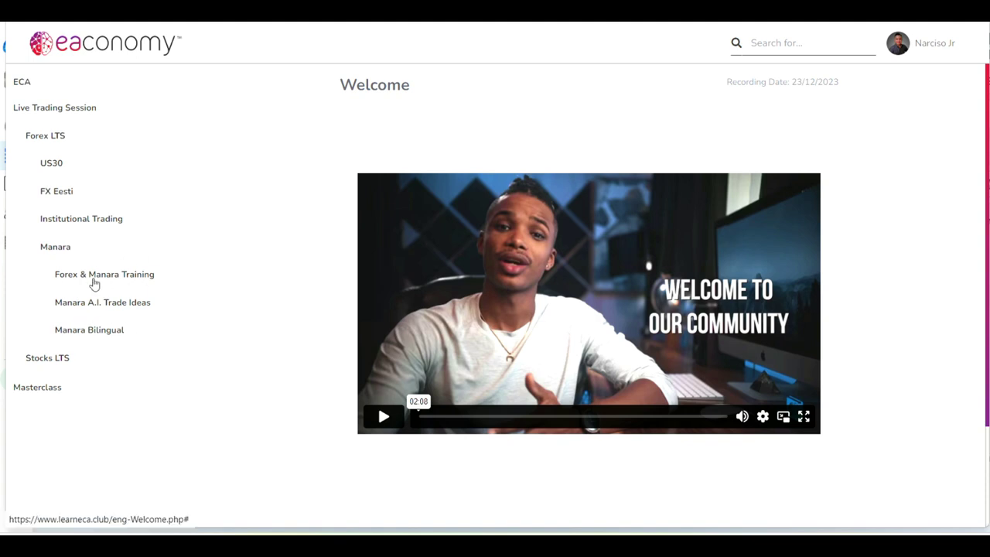
Open Forex & Manara Training Intro videos and browse the Manara Bootcamp, Forex Mastery and Forex Bootcamp lessons.
click(77, 284)
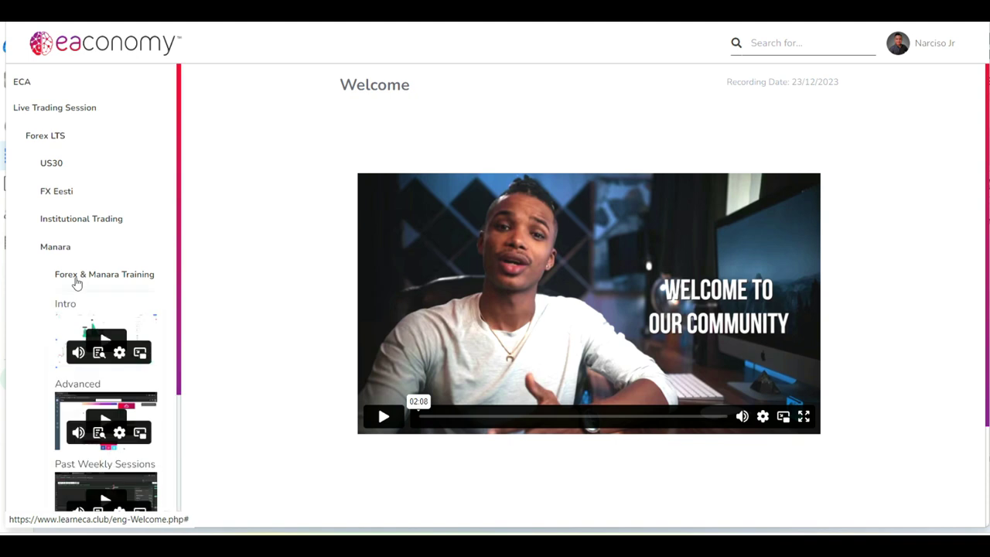
scroll(102, 356, down, 1)
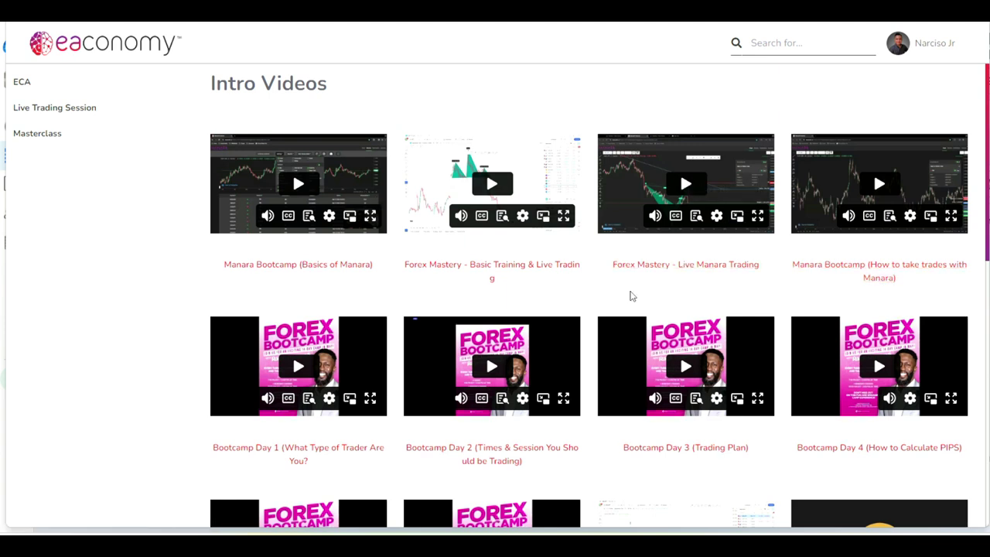
scroll(597, 433, down, 2)
scroll(597, 453, down, 2)
scroll(596, 448, up, 3)
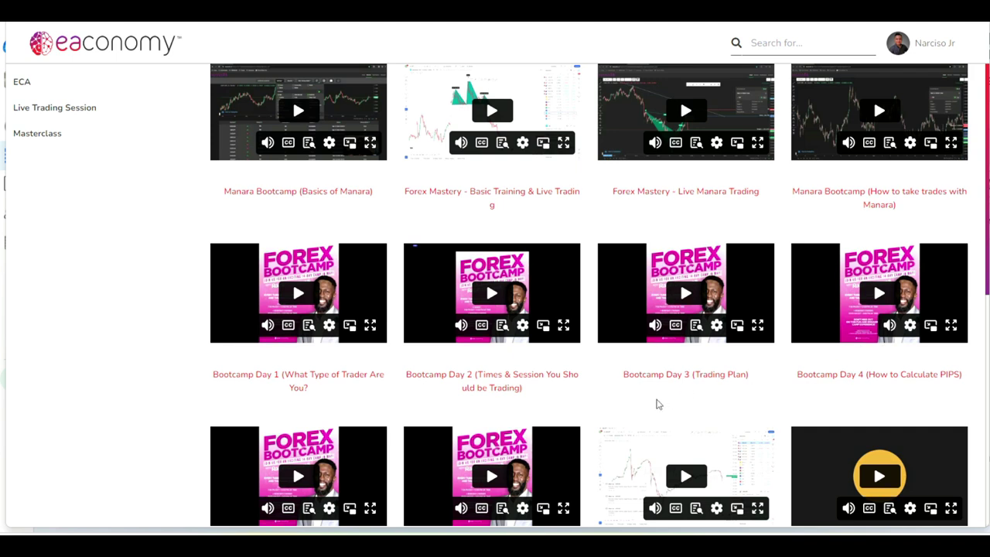
scroll(464, 325, up, 1)
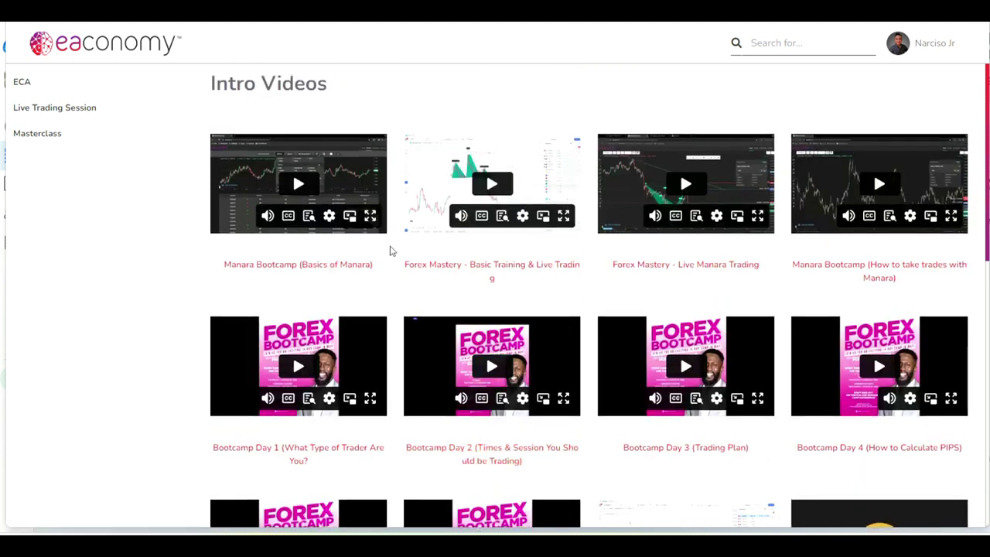